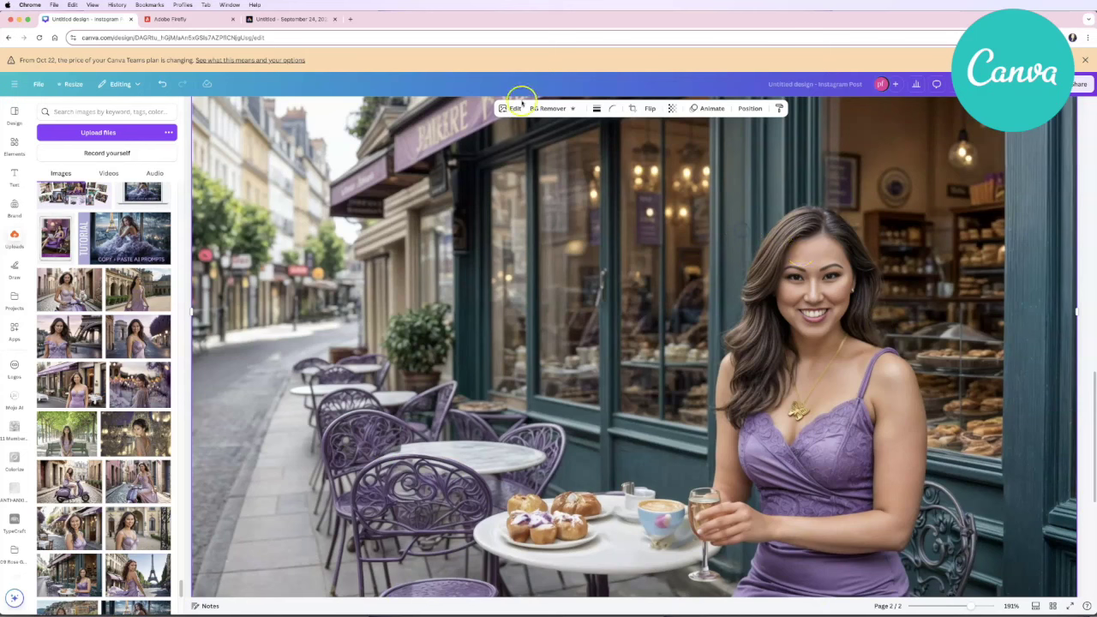
Step: Start Magic Grab on the café photo from the Edit panel's Magic Studio tools
left_click(514, 108)
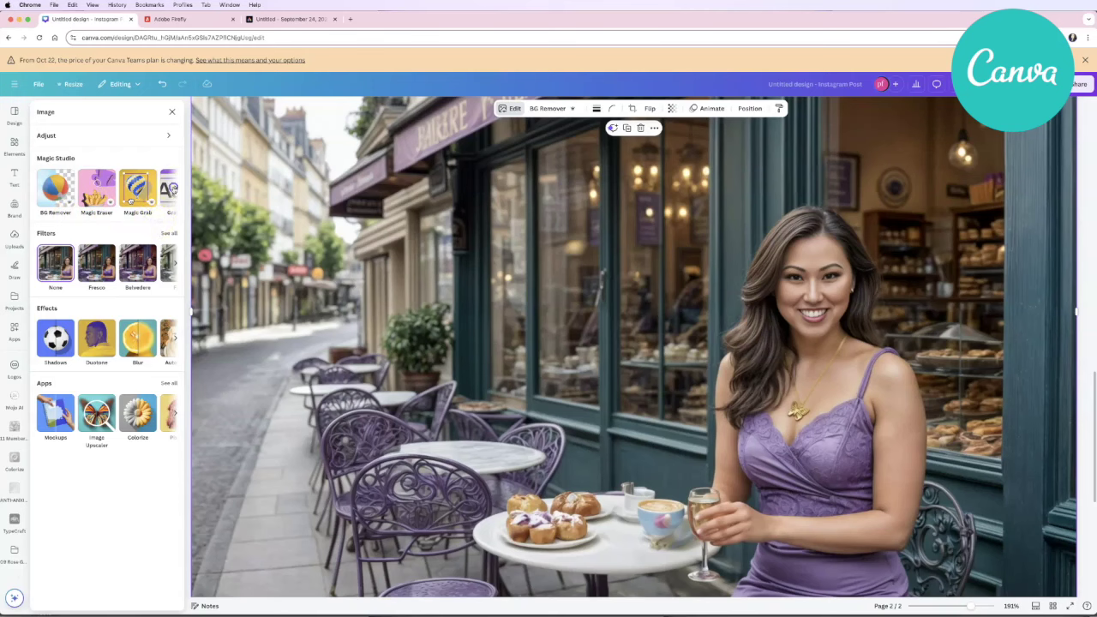
left_click(173, 189)
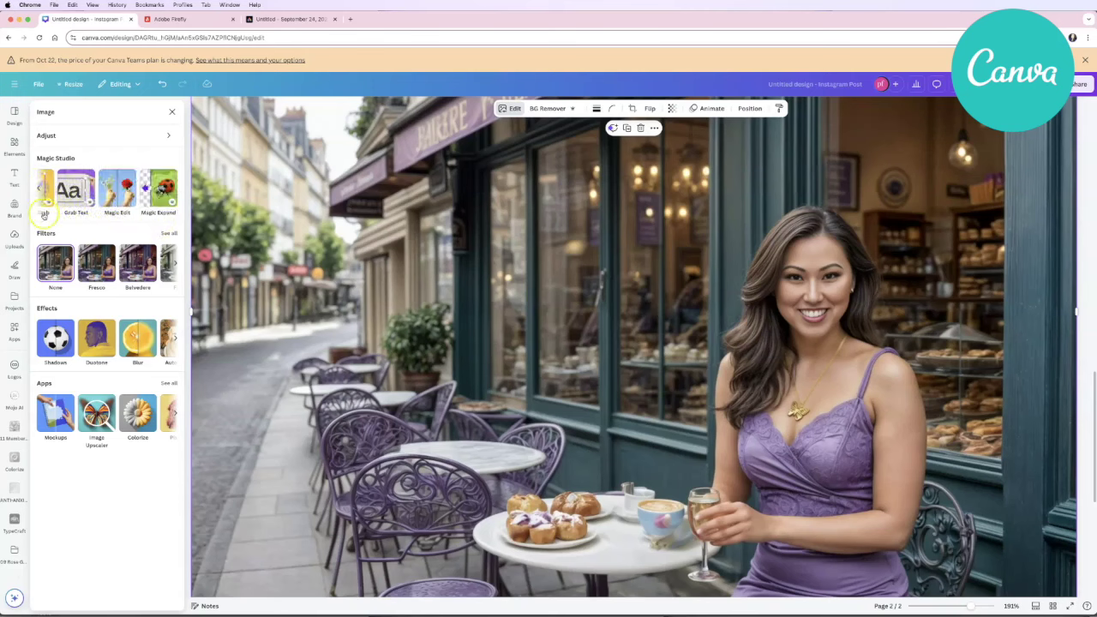
left_click(42, 190)
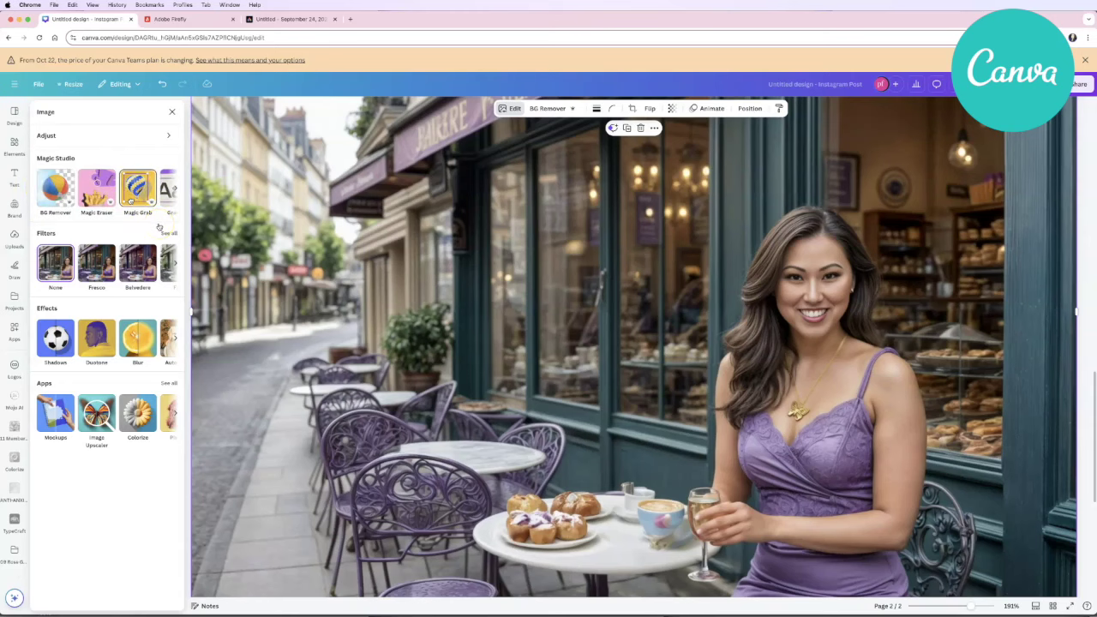
left_click(153, 202)
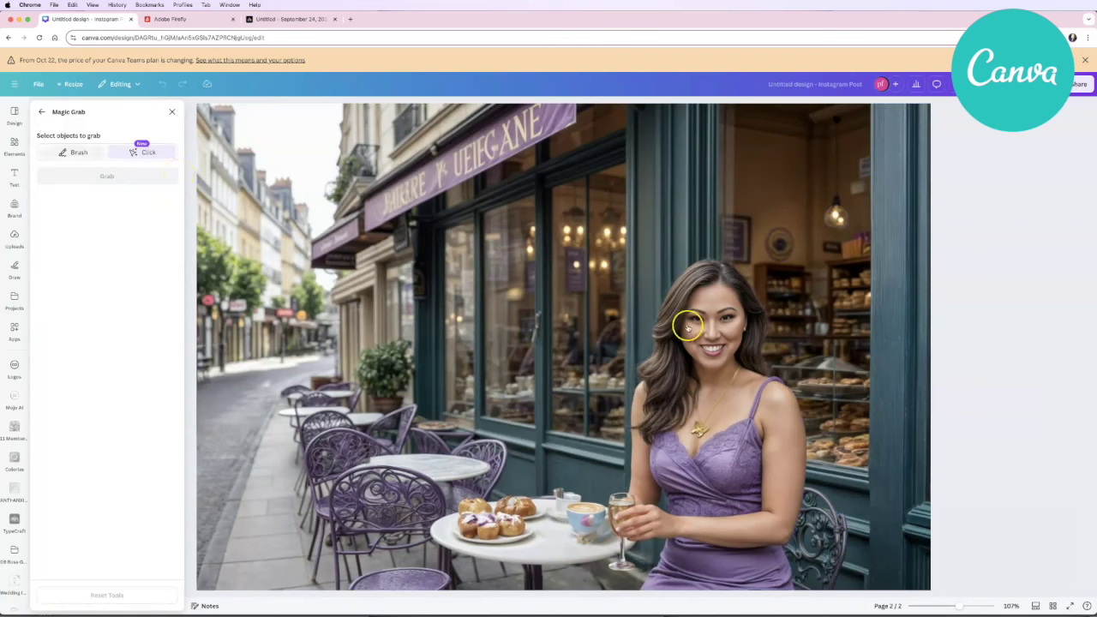
Step: Brush over the woman in Magic Grab, clear that selection, and switch to Click mode
left_click(73, 152)
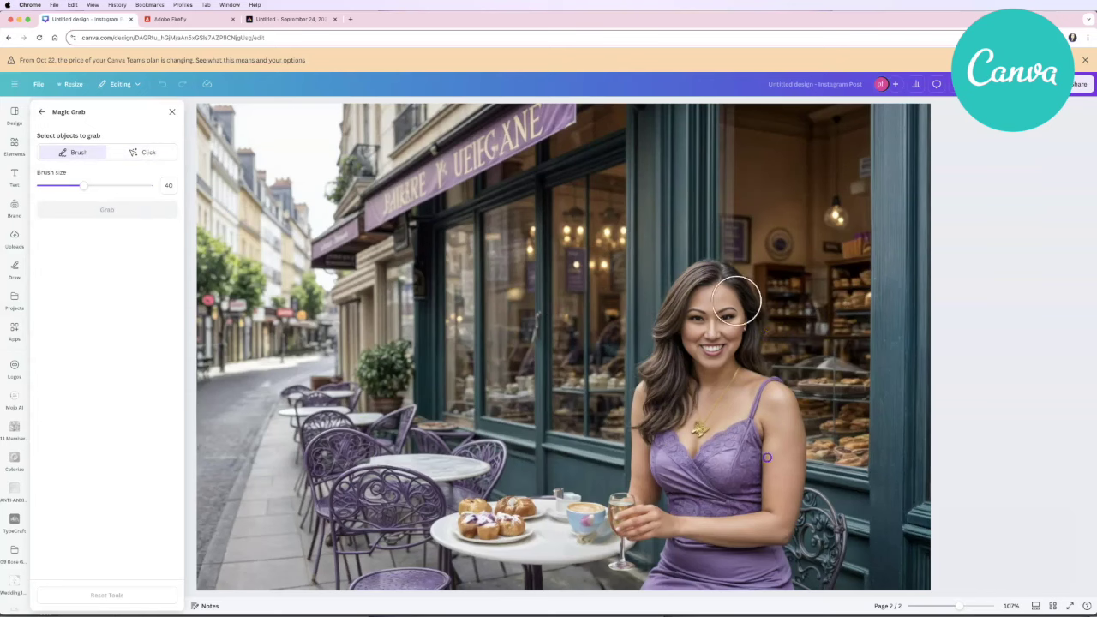
mouse_move(736, 299)
left_mouse_down()
mouse_move(757, 374)
mouse_move(768, 510)
left_mouse_up()
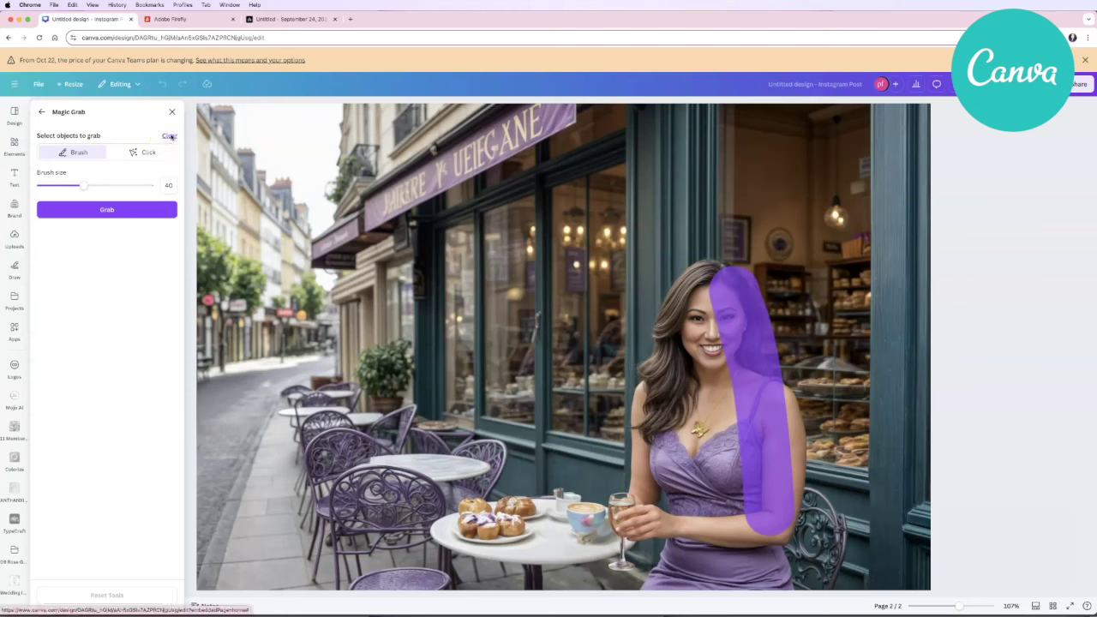
left_click(169, 136)
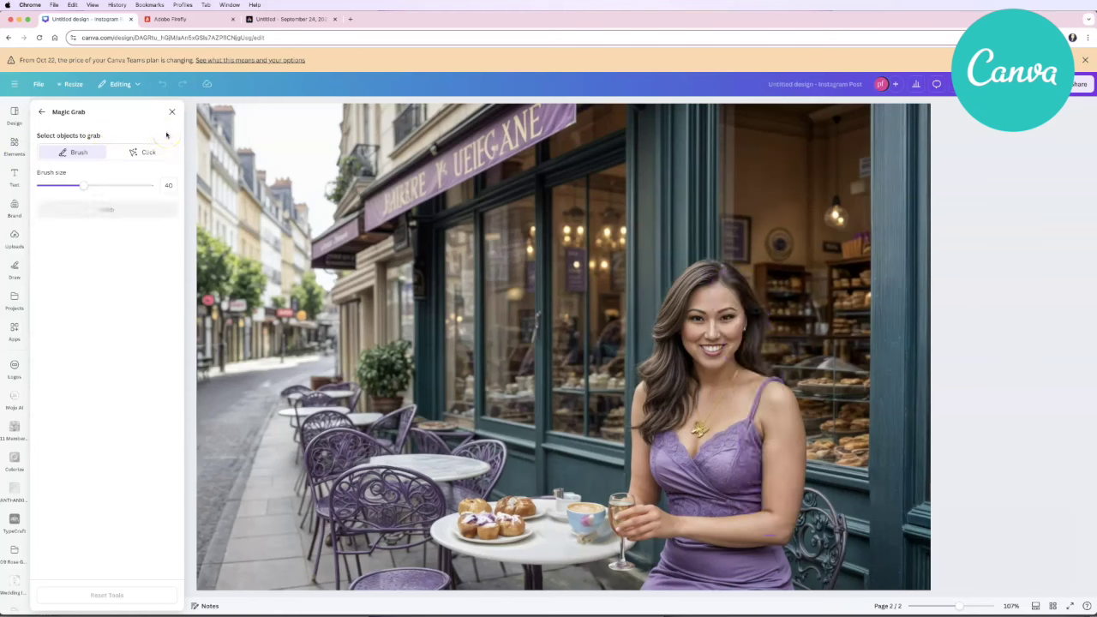
left_click(158, 152)
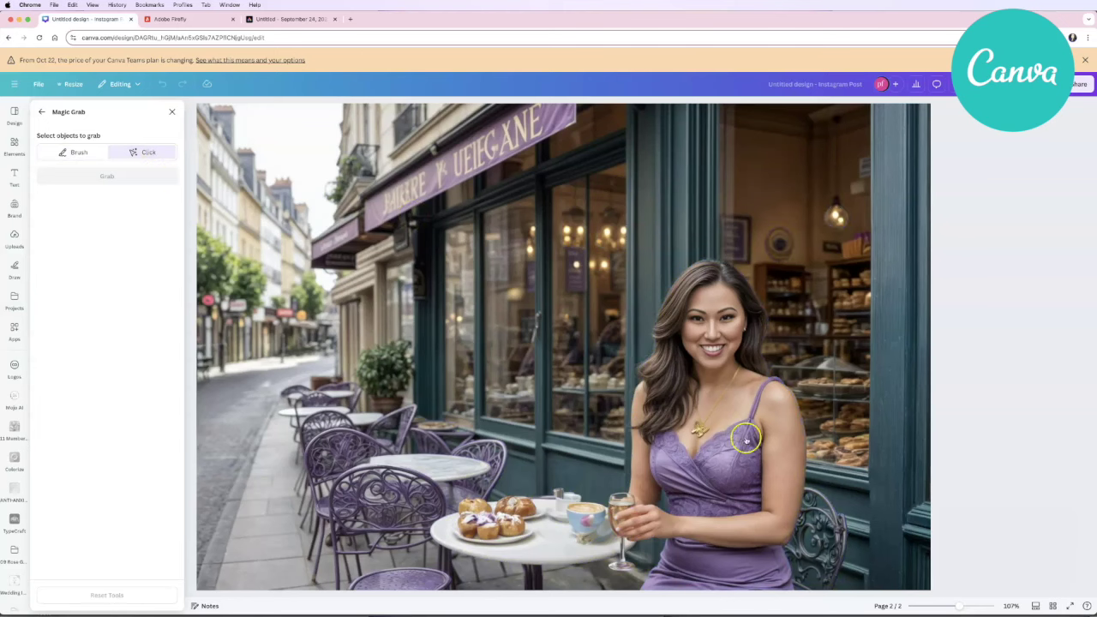
Step: Select the seated woman and grab her as a separate element
left_click(726, 422)
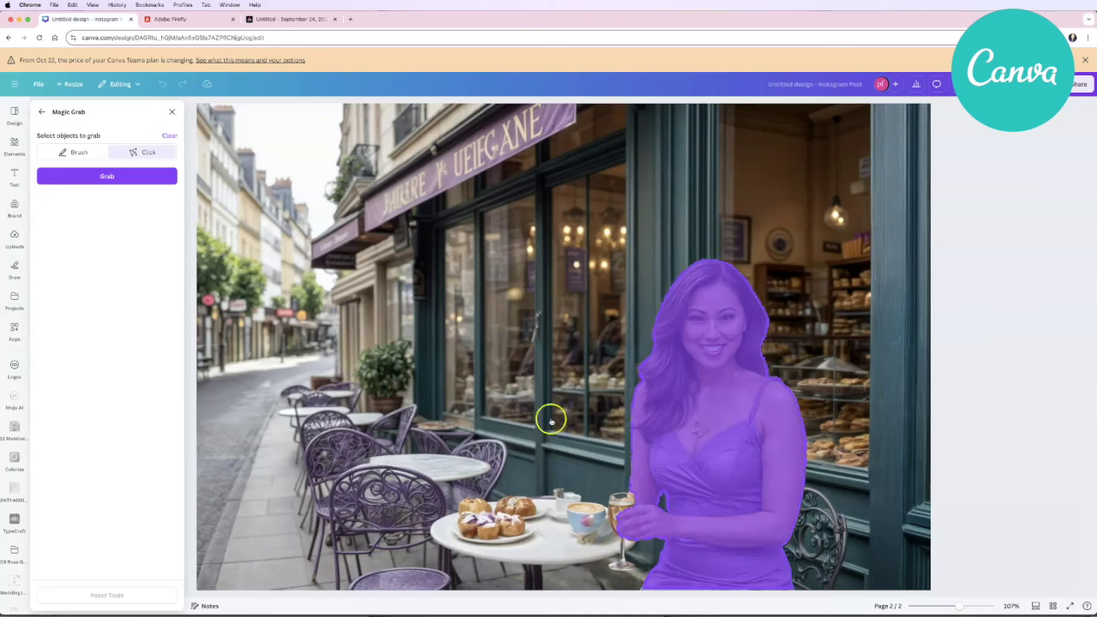
left_click(120, 176)
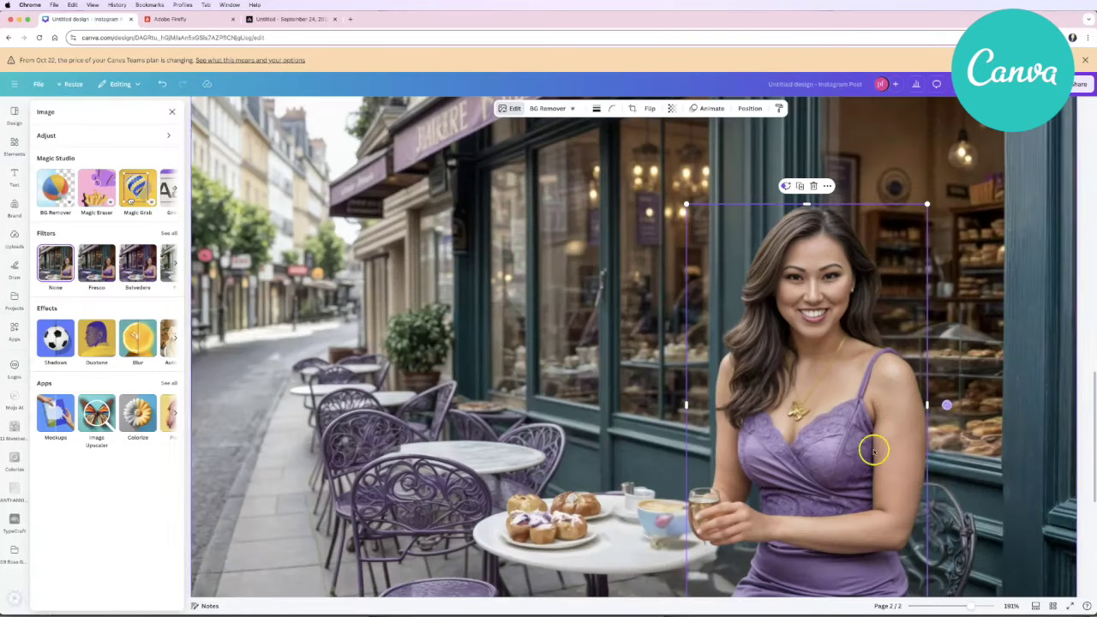
Step: Drag the grabbed woman aside and delete her, leaving the filled-in café scene
left_click_drag(794, 416, 533, 317)
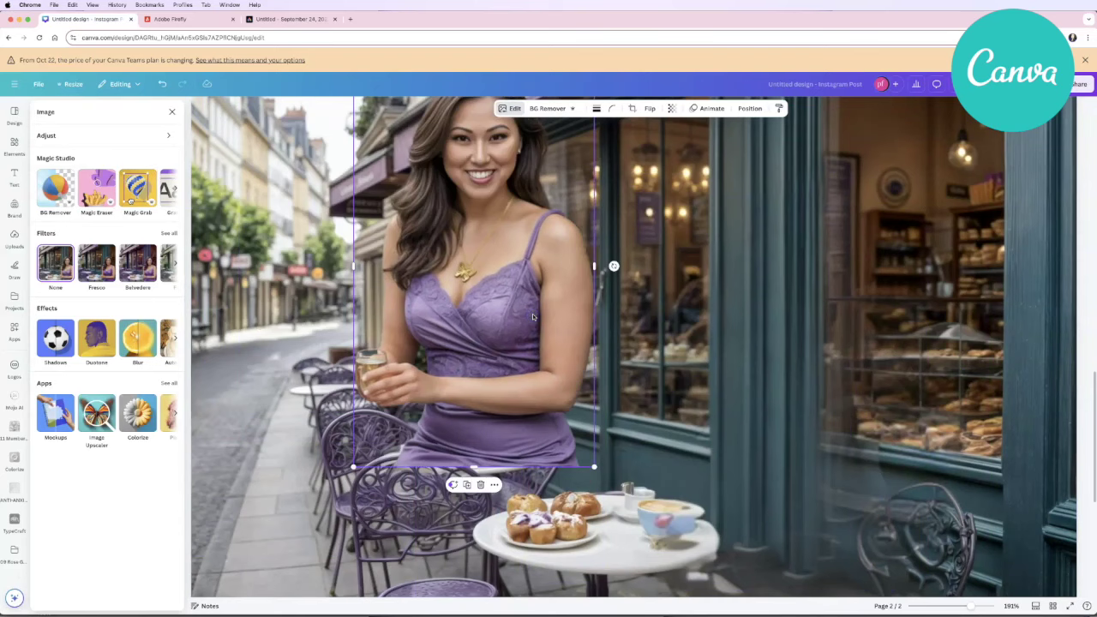
key("Delete")
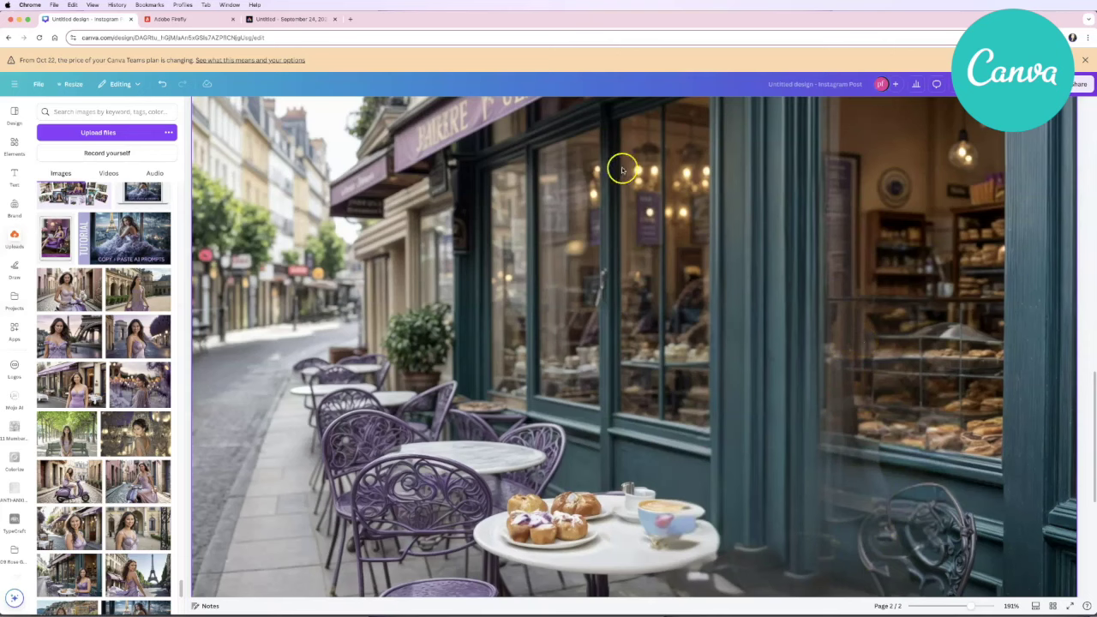
Step: Switch to the Adobe Express document and select the café photo on its page
left_click(205, 19)
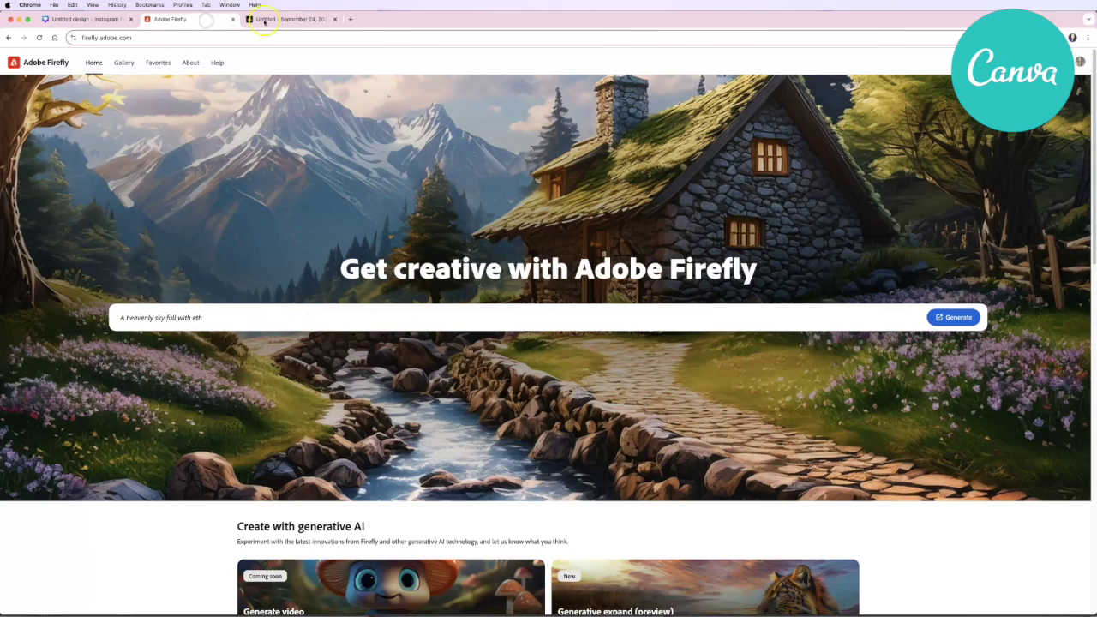
left_click(267, 19)
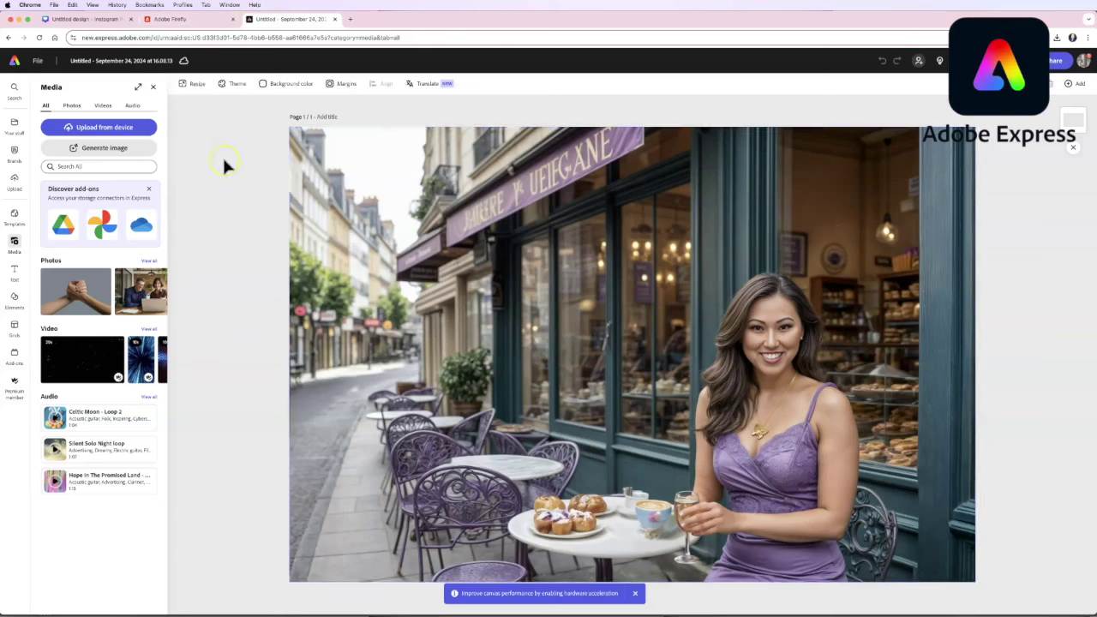
left_click(175, 278)
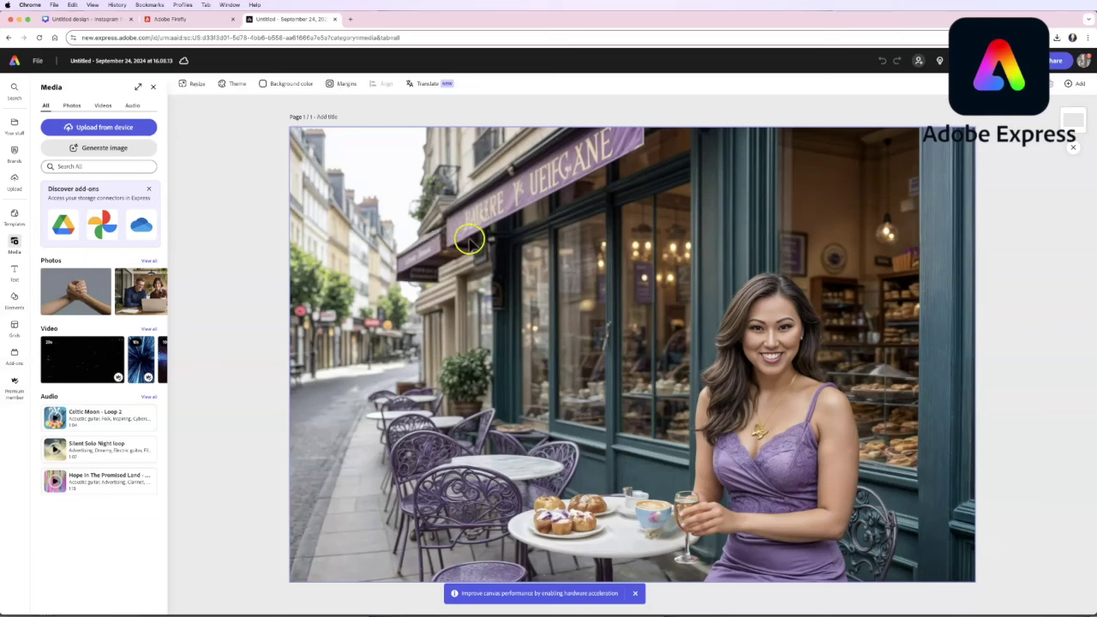
left_click(521, 355)
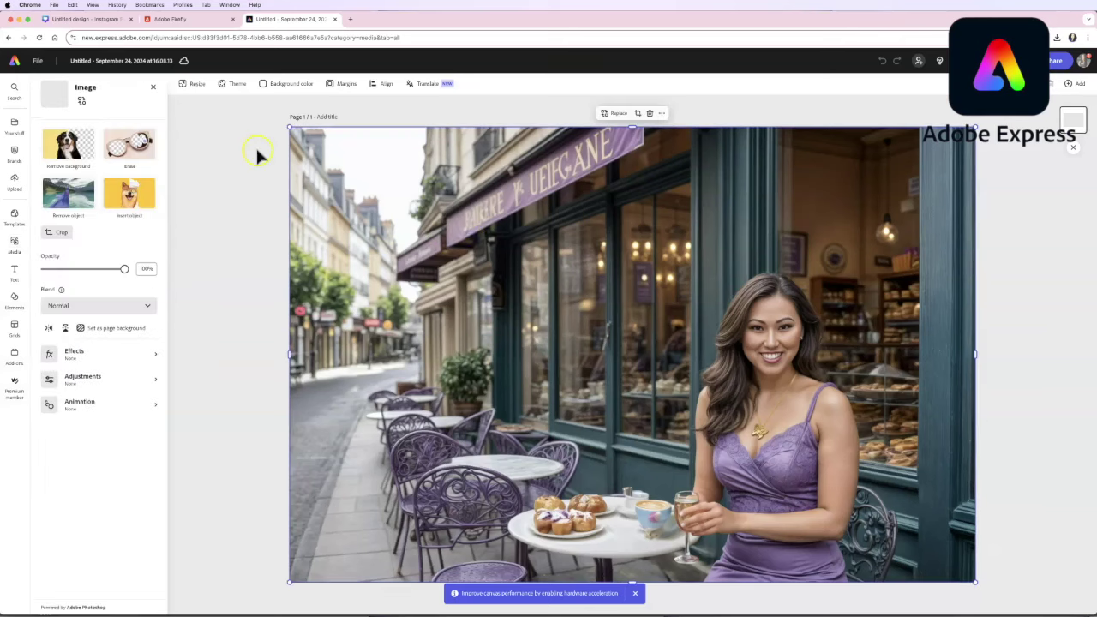
Step: In Remove object, brush over the woman's head and body, then set brush size 14
left_click(80, 202)
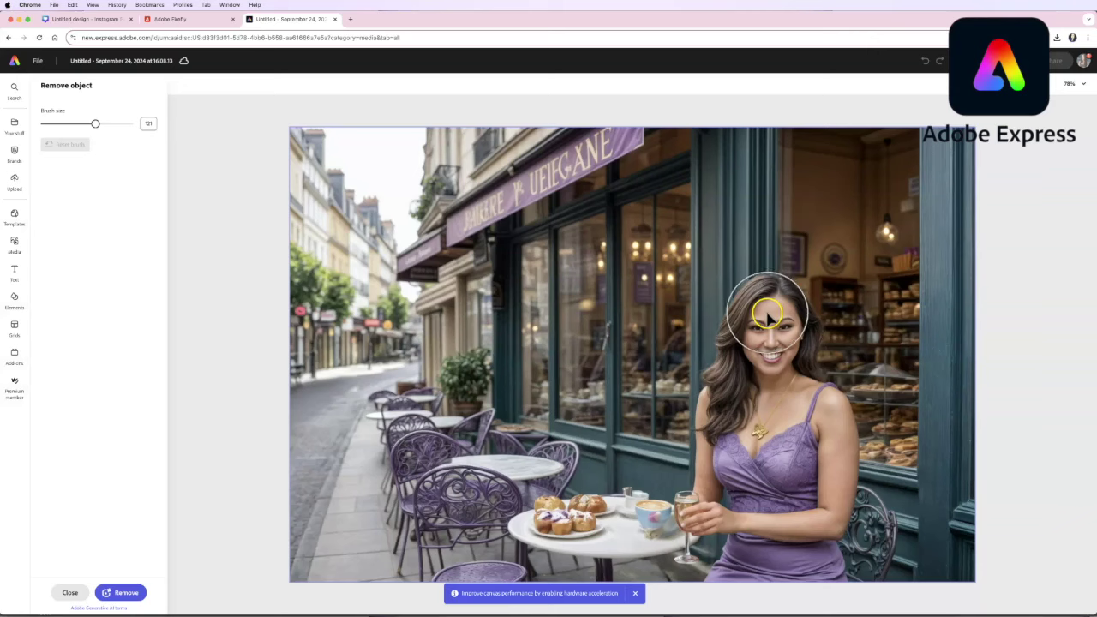
mouse_move(766, 324)
left_mouse_down()
mouse_move(757, 360)
mouse_move(735, 382)
mouse_move(742, 358)
mouse_move(760, 343)
mouse_move(735, 406)
mouse_move(730, 392)
mouse_move(745, 414)
mouse_move(728, 421)
mouse_move(729, 468)
mouse_move(737, 457)
mouse_move(764, 514)
mouse_move(769, 470)
left_mouse_up()
mouse_move(774, 306)
left_mouse_down()
mouse_move(786, 397)
mouse_move(807, 410)
mouse_move(828, 474)
mouse_move(799, 569)
mouse_move(803, 583)
mouse_move(822, 582)
mouse_move(812, 578)
mouse_move(816, 410)
mouse_move(816, 428)
mouse_move(717, 426)
mouse_move(730, 428)
mouse_move(727, 509)
mouse_move(711, 511)
mouse_move(723, 492)
mouse_move(685, 382)
mouse_move(757, 541)
mouse_move(742, 571)
mouse_move(740, 558)
mouse_move(743, 595)
left_mouse_up()
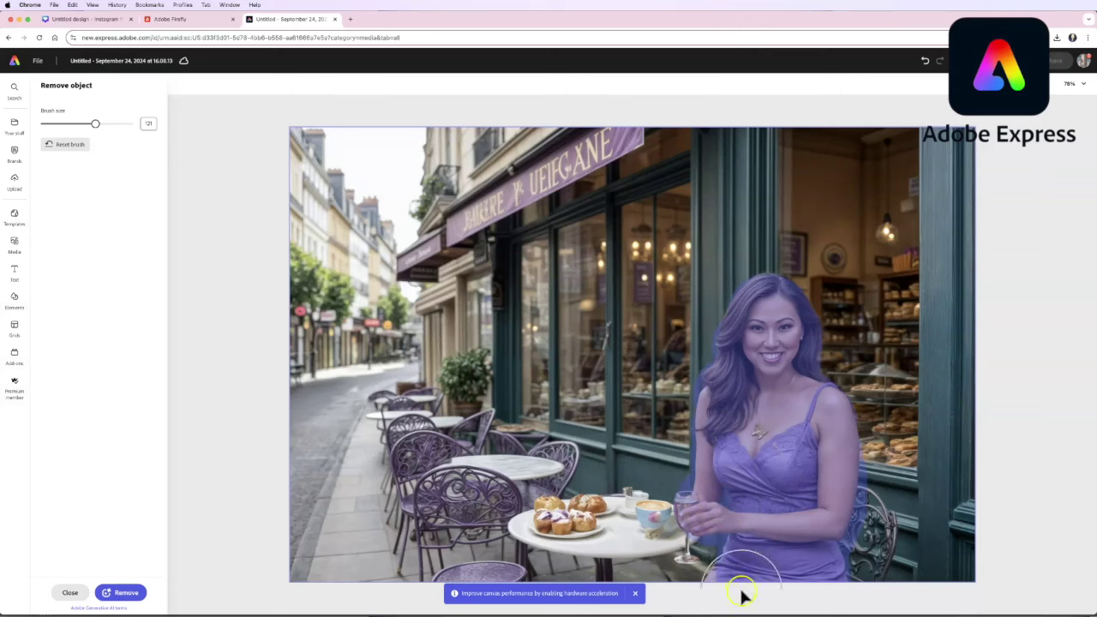
left_click_drag(95, 124, 48, 124)
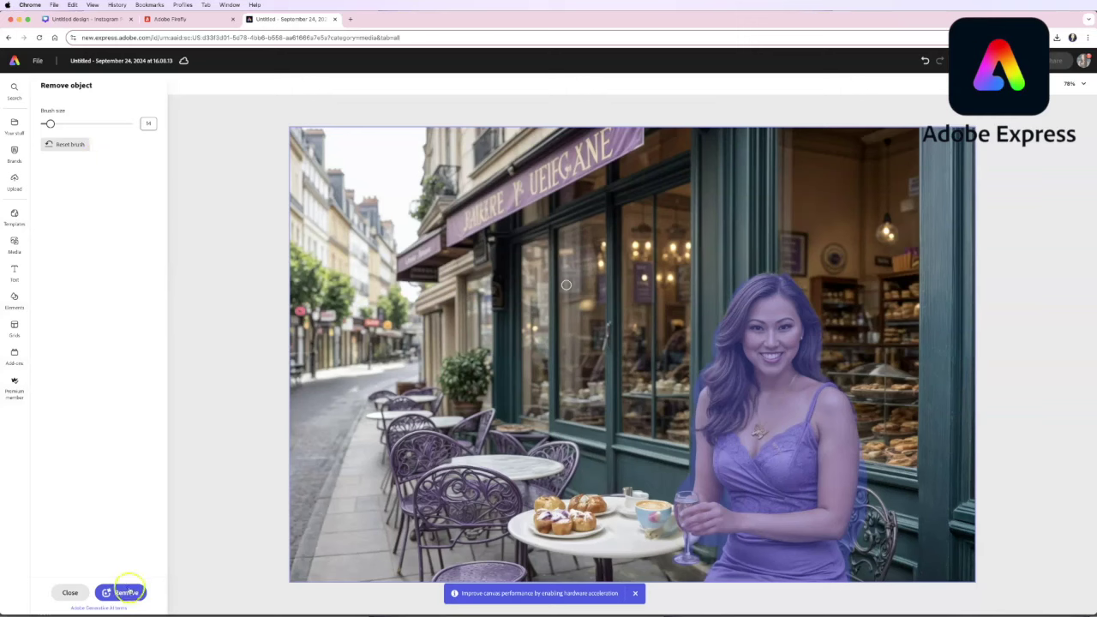
Step: Remove the brushed woman, compare the three generated results, and keep the third
left_click(126, 592)
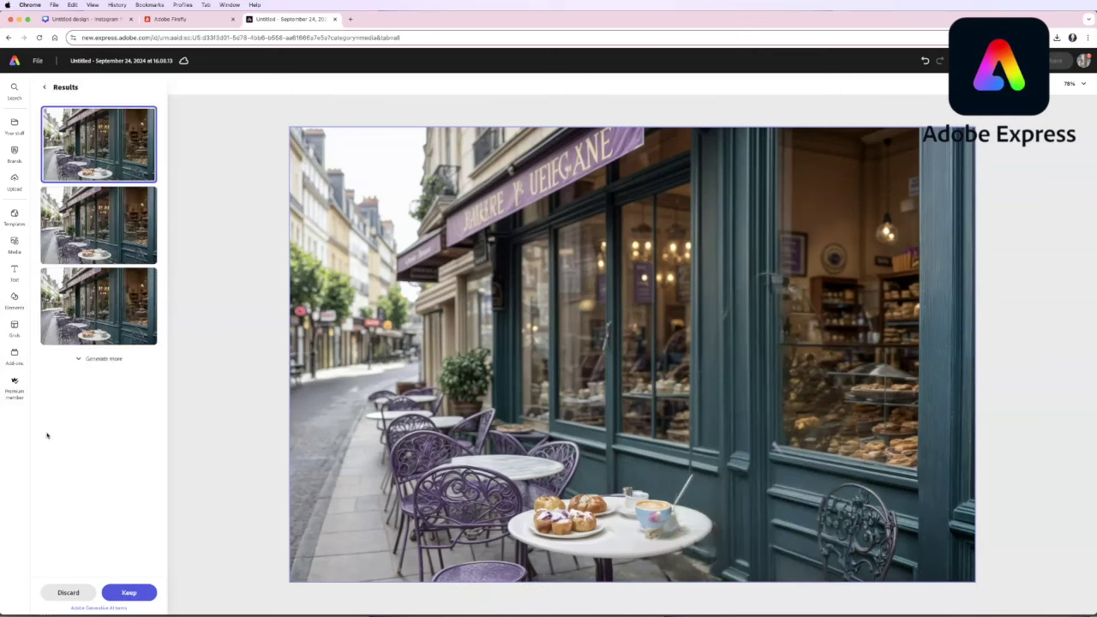
left_click(103, 230)
left_click(113, 287)
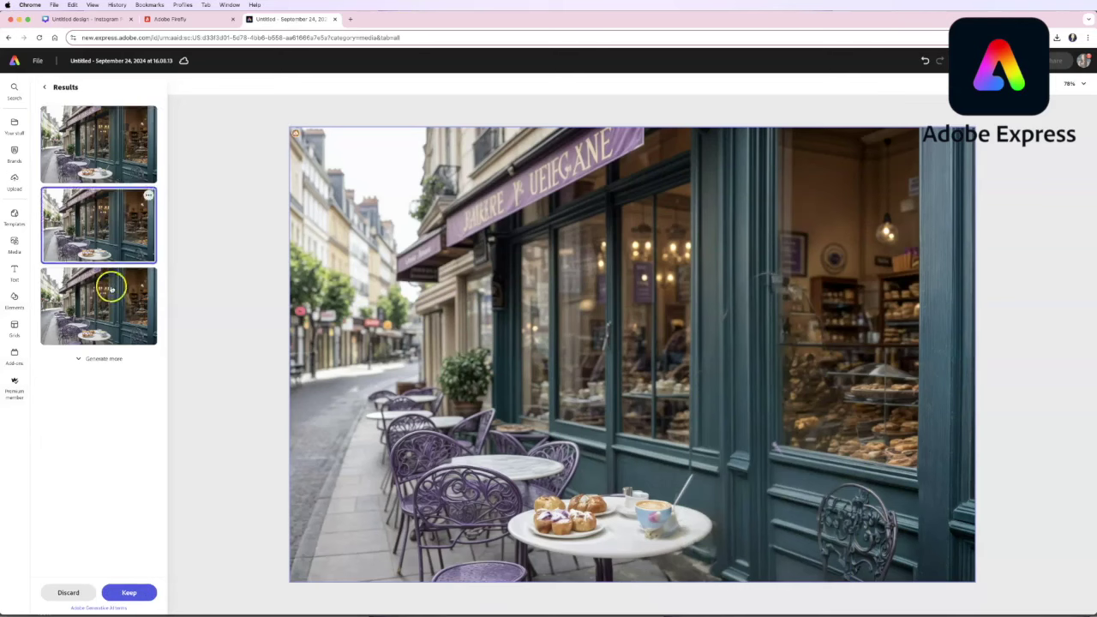
left_click(118, 178)
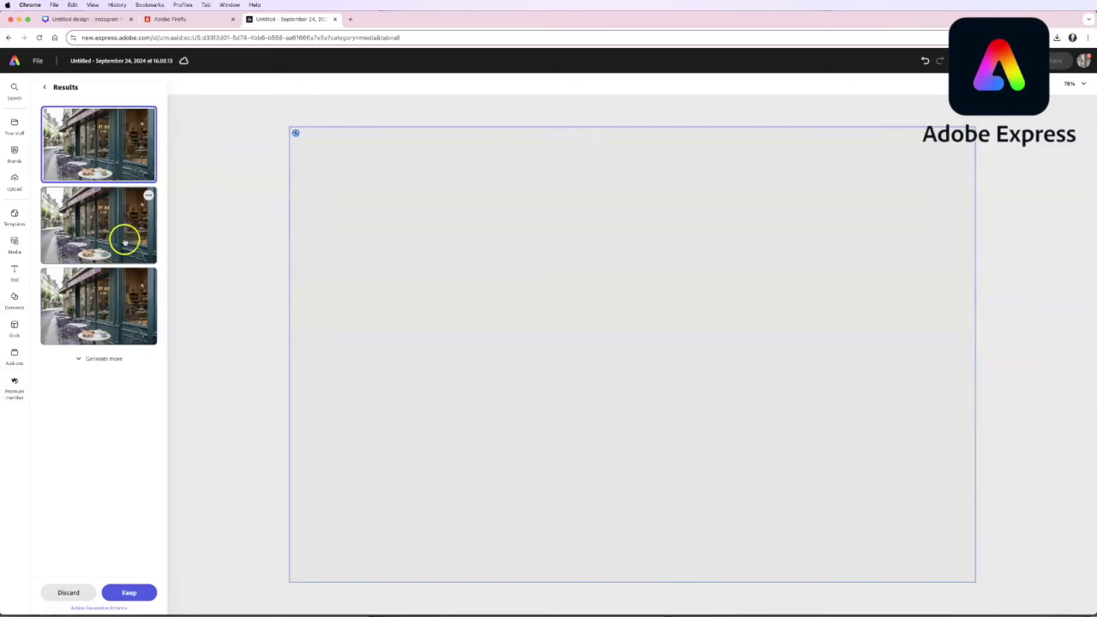
left_click(120, 235)
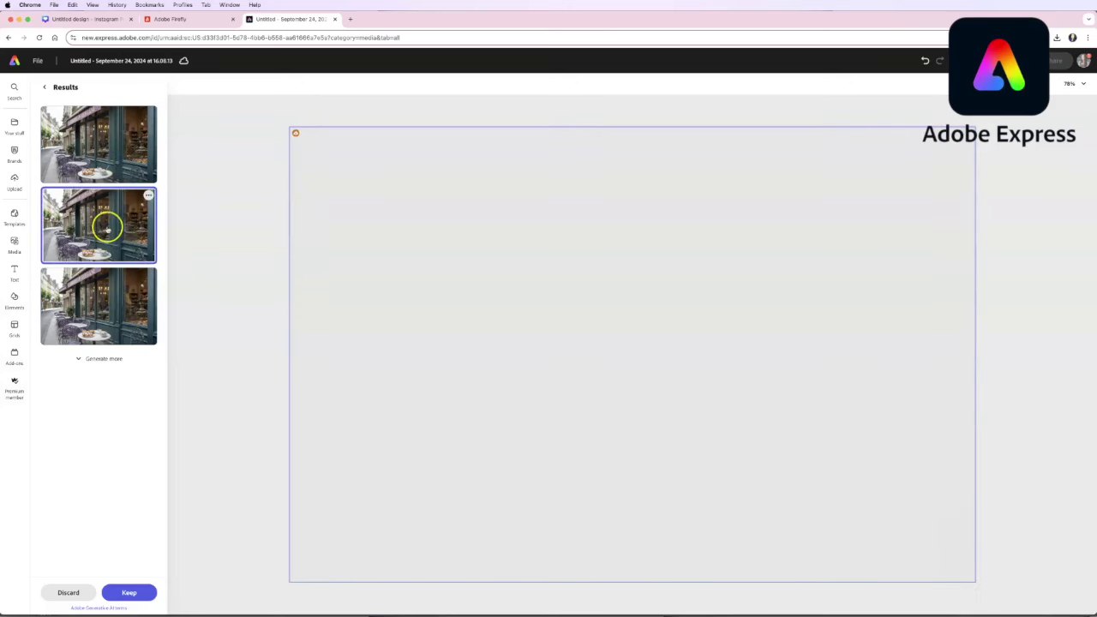
left_click(99, 311)
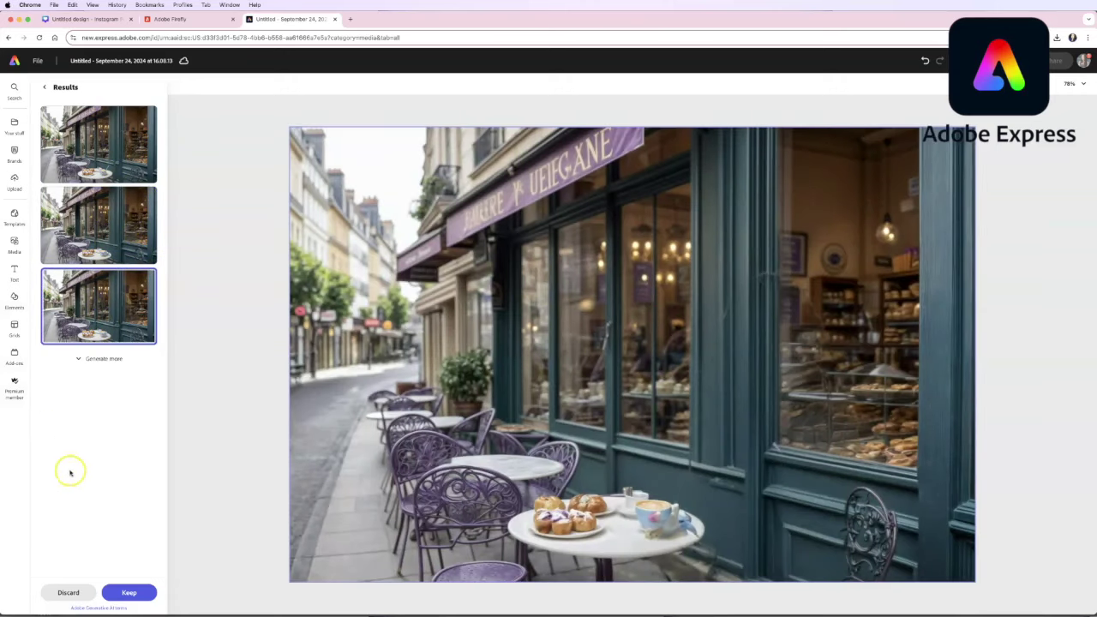
left_click(130, 592)
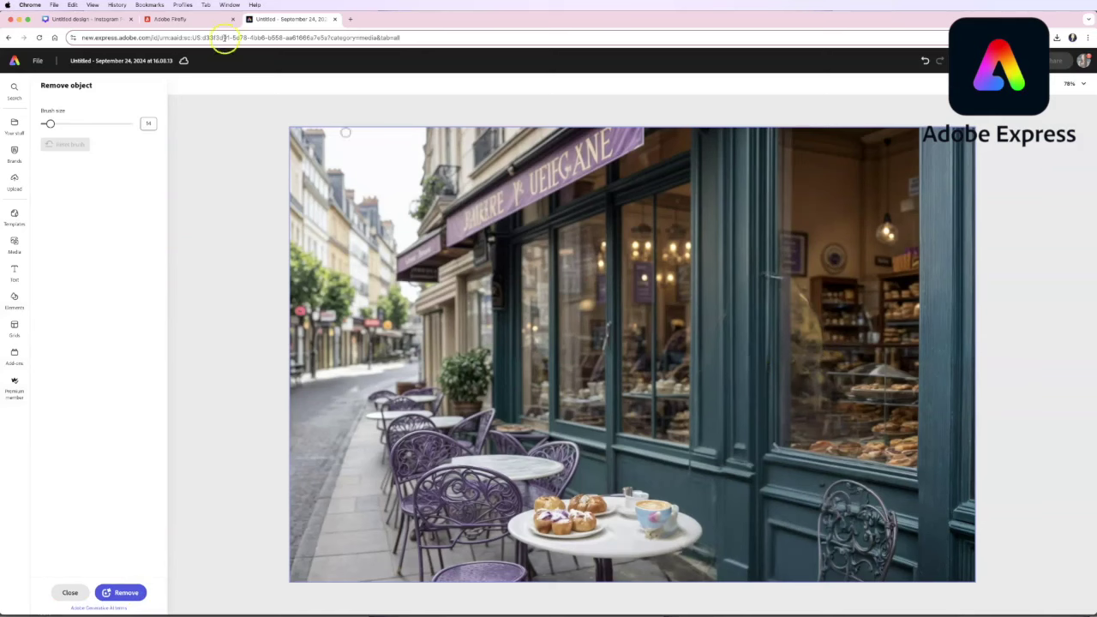
Step: In Adobe Firefly, load the café photo into Generative Fill and choose Remove
left_click(206, 19)
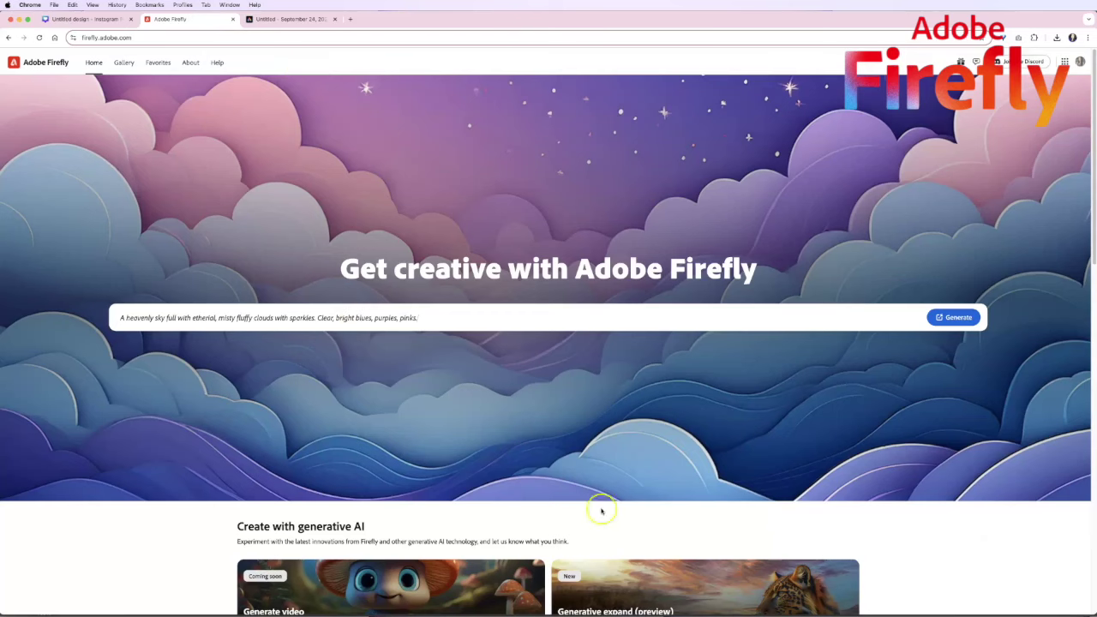
scroll(616, 444, "down", 3)
scroll(600, 435, "down", 3)
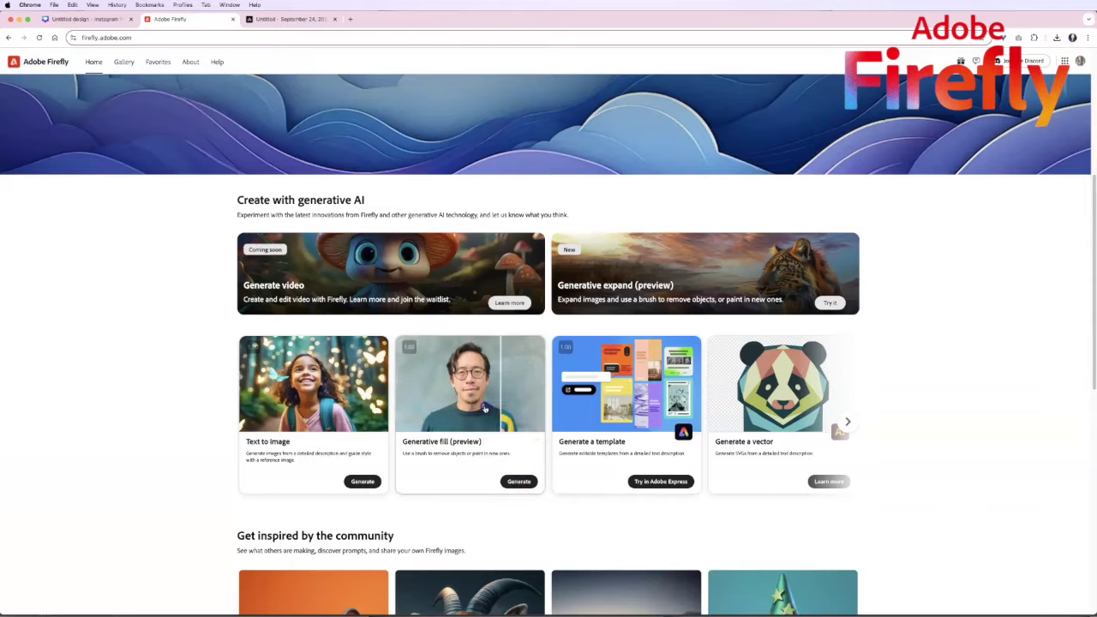
left_click(538, 429)
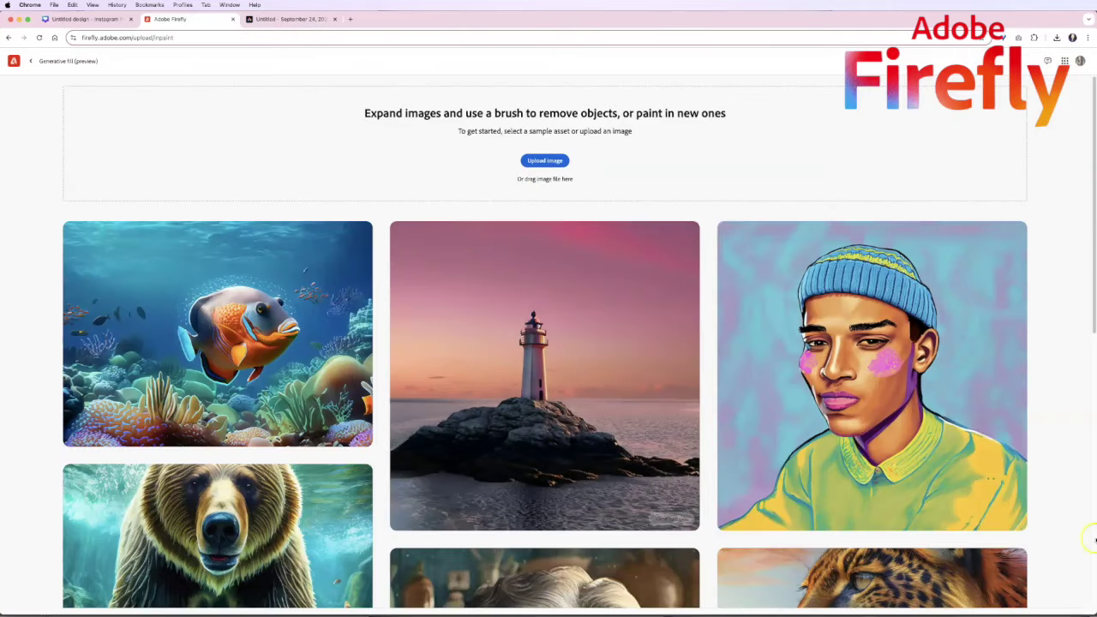
left_click_drag(887, 223, 549, 166)
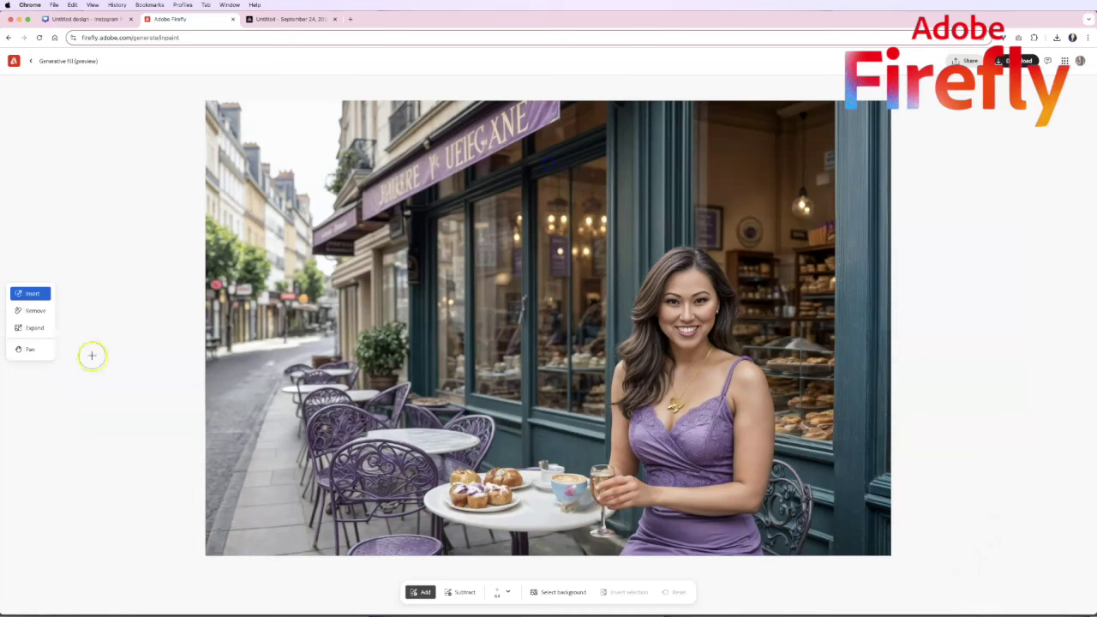
left_click(33, 310)
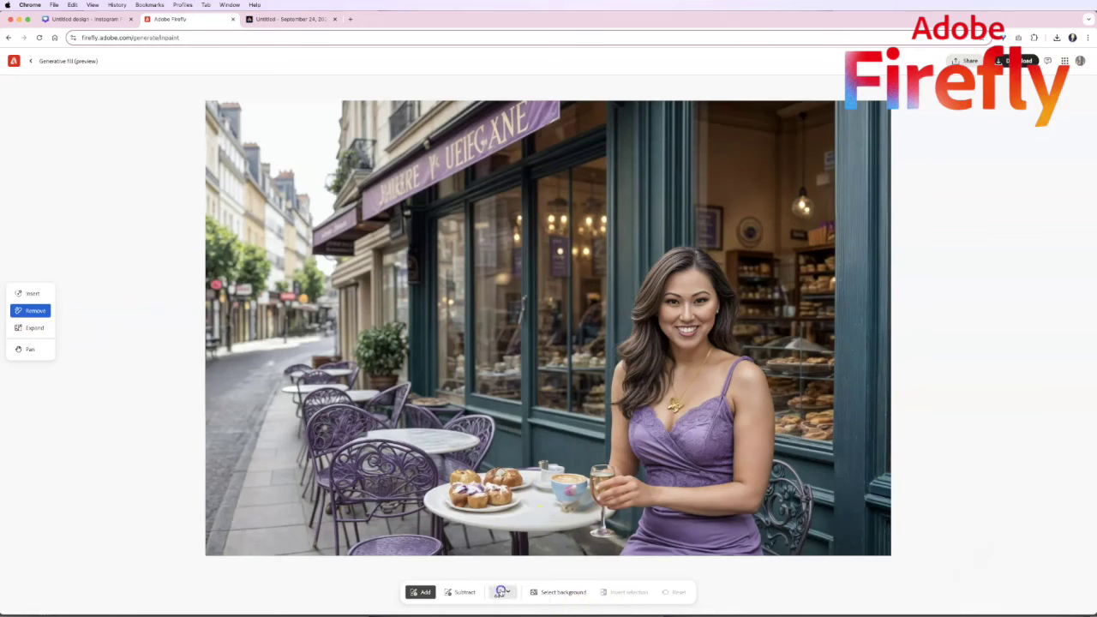
Step: Paint over the seated woman with the remove brush and remove her
left_click(501, 591)
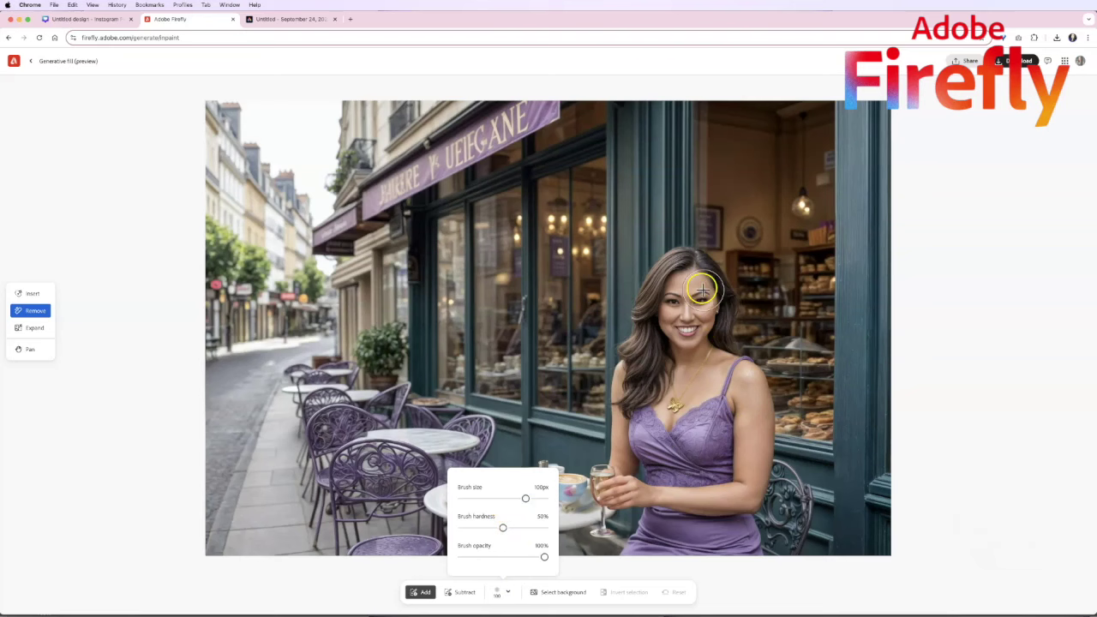
mouse_move(676, 268)
left_mouse_down()
mouse_move(643, 394)
mouse_move(665, 542)
mouse_move(640, 551)
mouse_move(666, 481)
mouse_move(694, 262)
mouse_move(726, 316)
mouse_move(718, 376)
mouse_move(736, 587)
mouse_move(694, 547)
mouse_move(666, 446)
mouse_move(675, 271)
mouse_move(644, 323)
mouse_move(626, 449)
mouse_move(603, 479)
mouse_move(614, 503)
mouse_move(633, 473)
mouse_move(675, 269)
mouse_move(686, 261)
mouse_move(665, 263)
mouse_move(735, 367)
mouse_move(753, 432)
mouse_move(755, 402)
mouse_move(761, 570)
left_mouse_up()
left_click(699, 592)
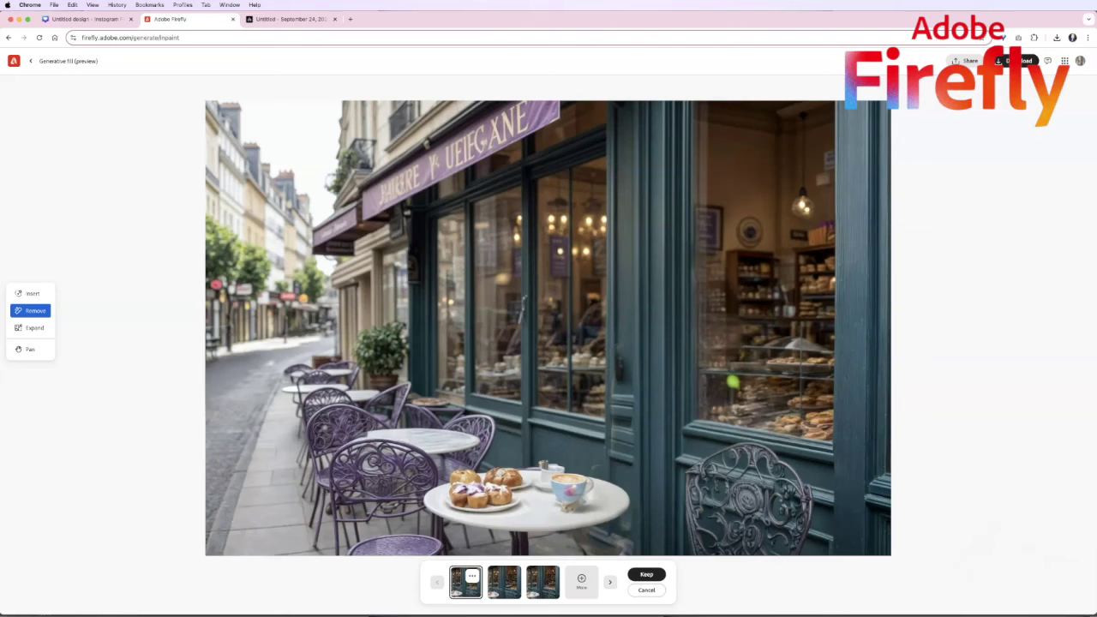
Step: Compare the three Firefly fill variations, mainly the first and second, and keep one
left_click(502, 581)
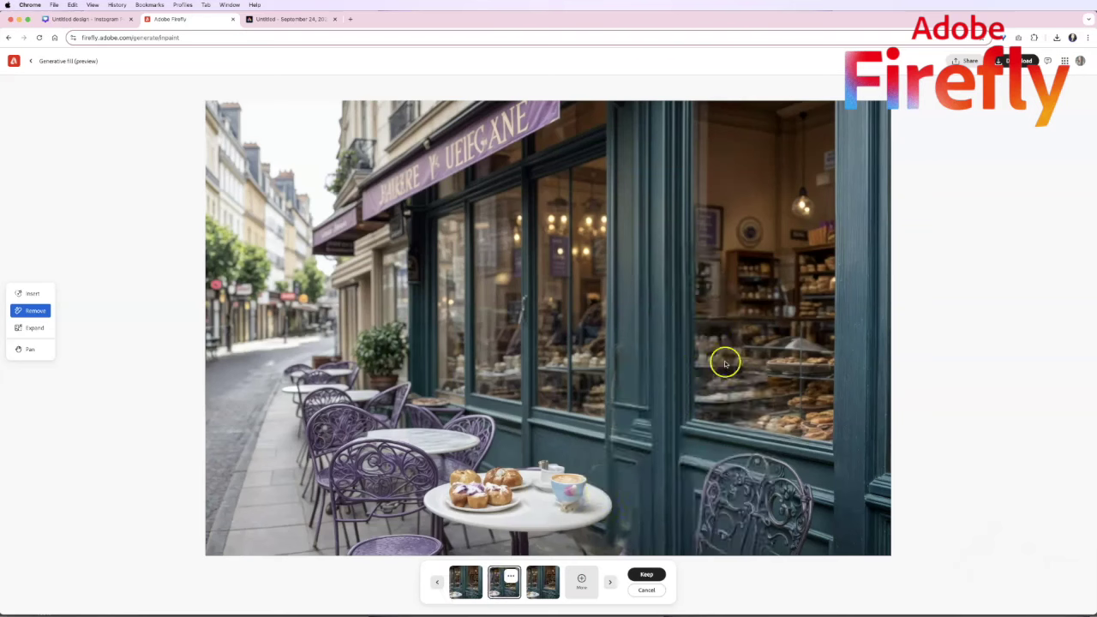
left_click(467, 579)
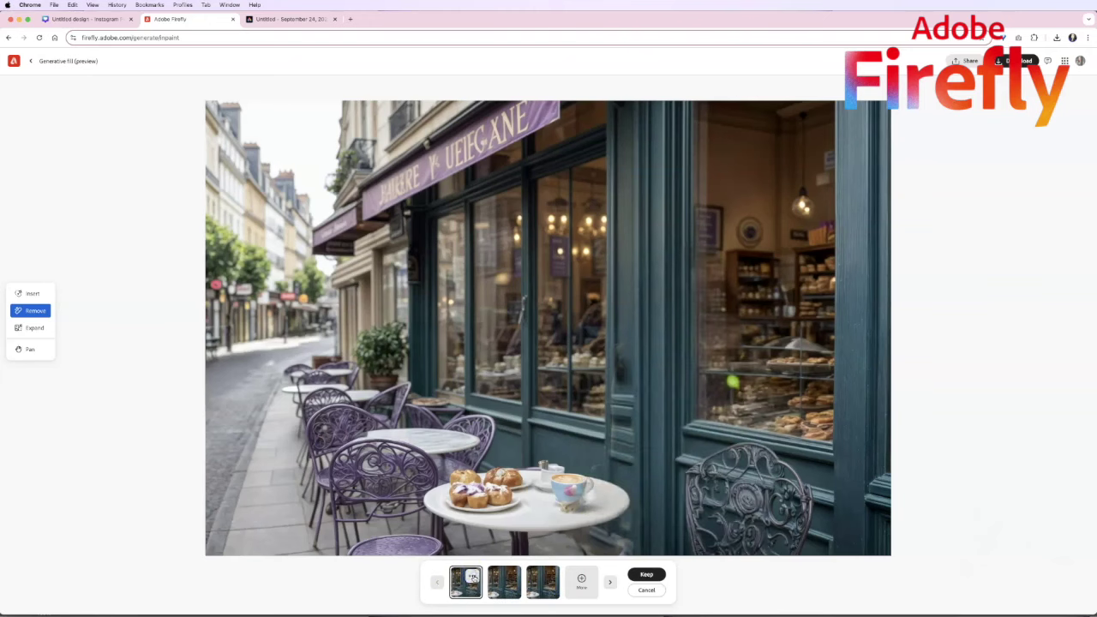
left_click(502, 581)
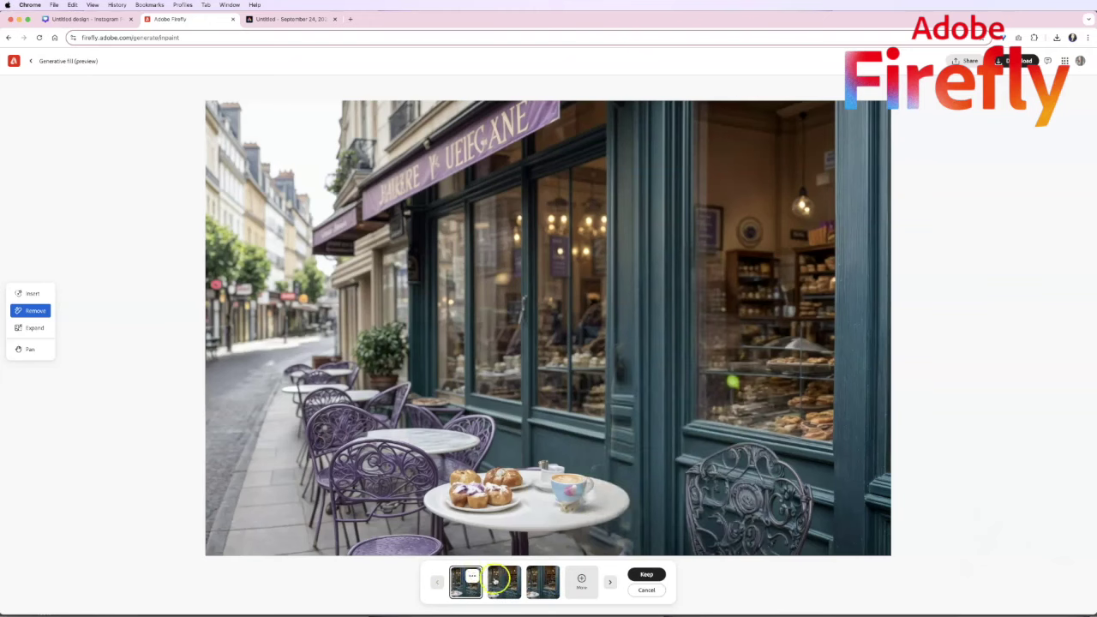
left_click(549, 586)
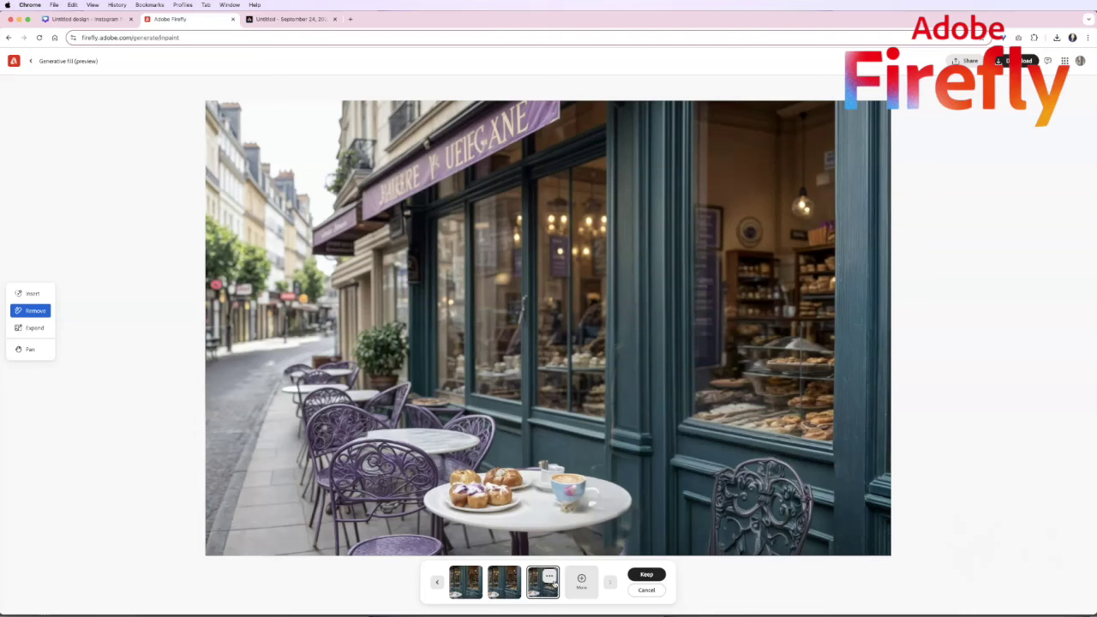
left_click(500, 578)
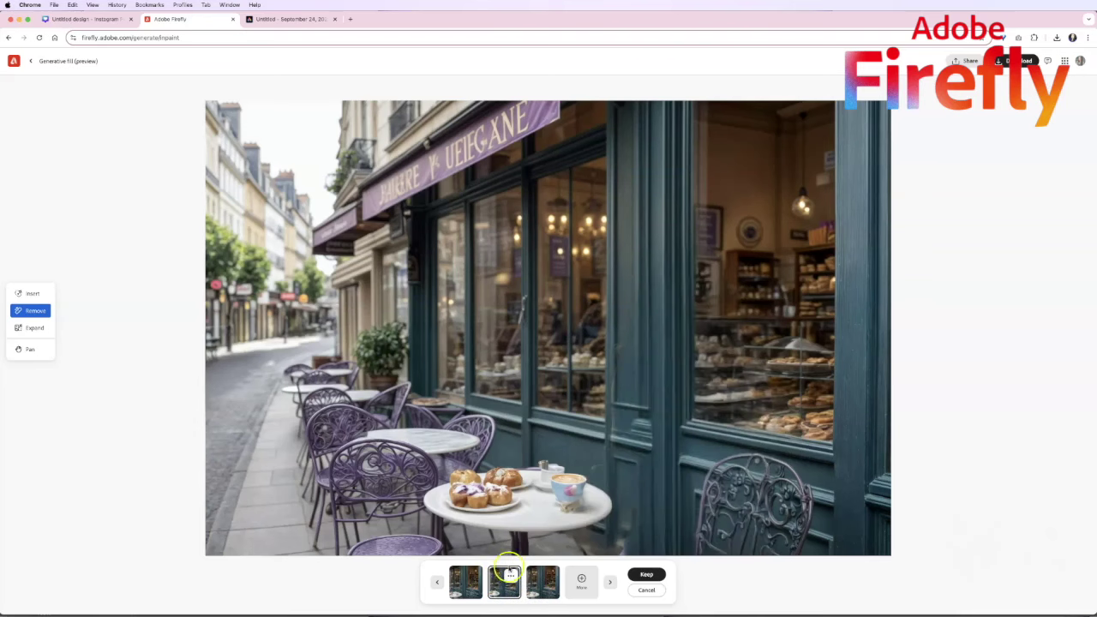
left_click(464, 581)
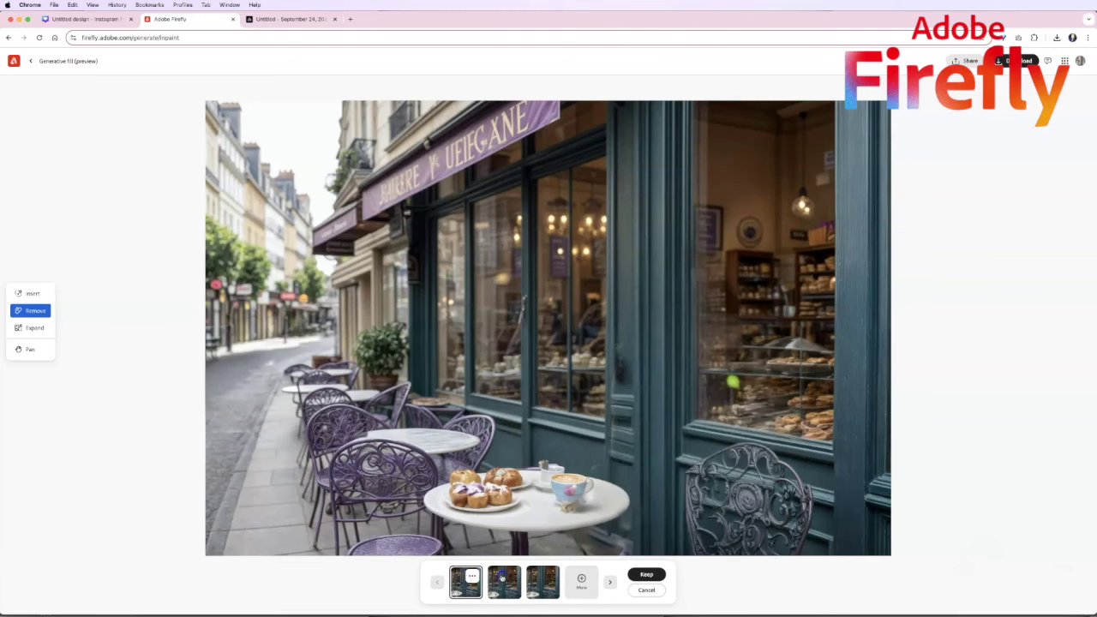
left_click(504, 578)
left_click(467, 579)
left_click(504, 579)
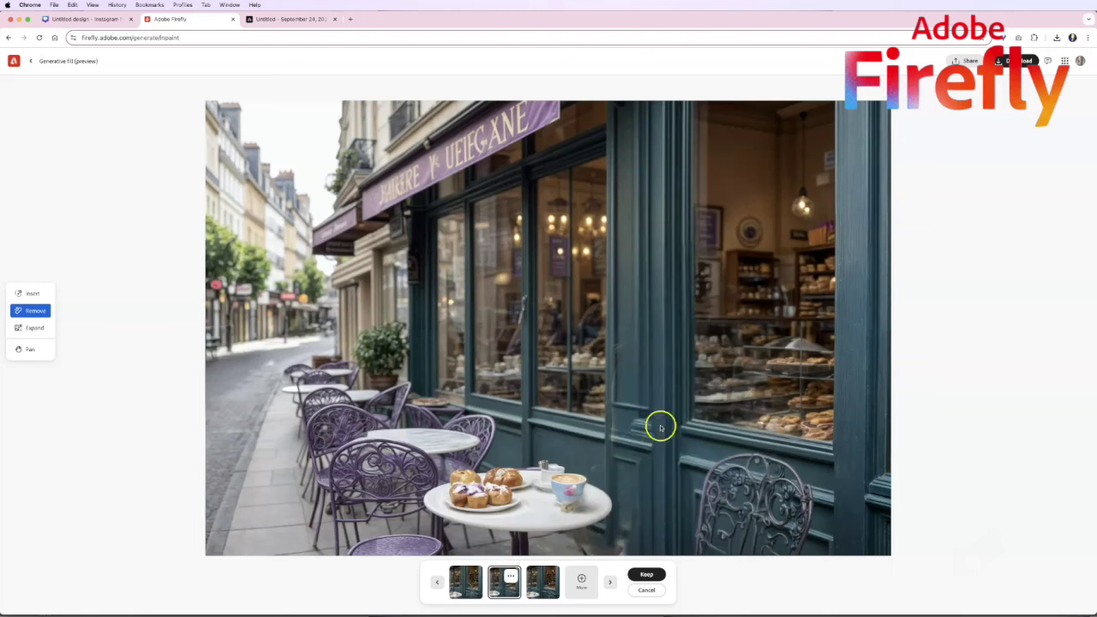
left_click(466, 581)
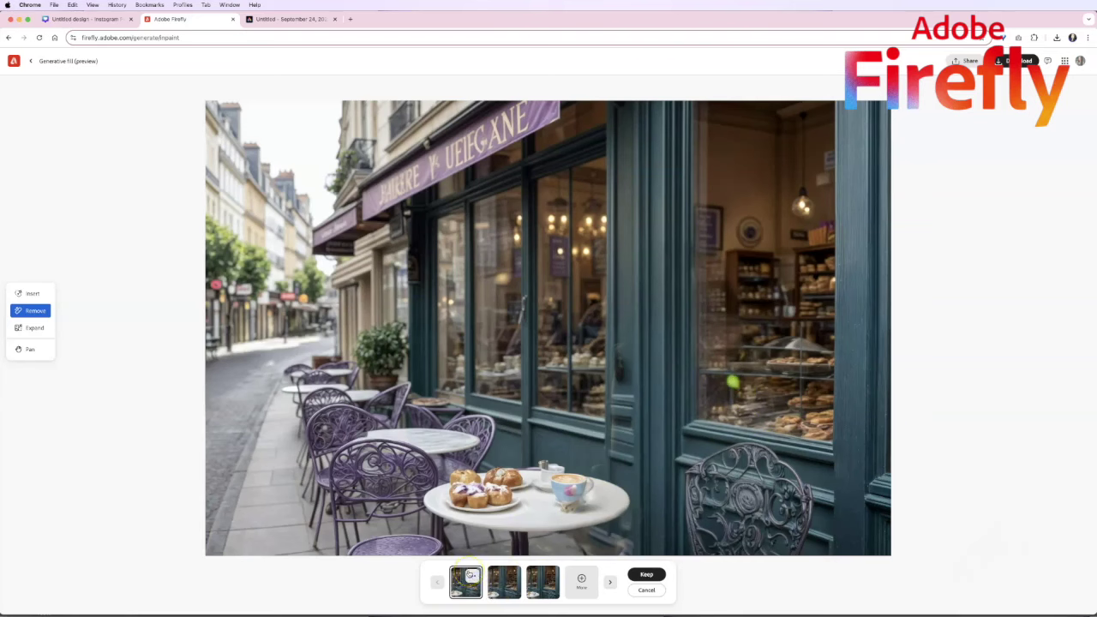
left_click(513, 580)
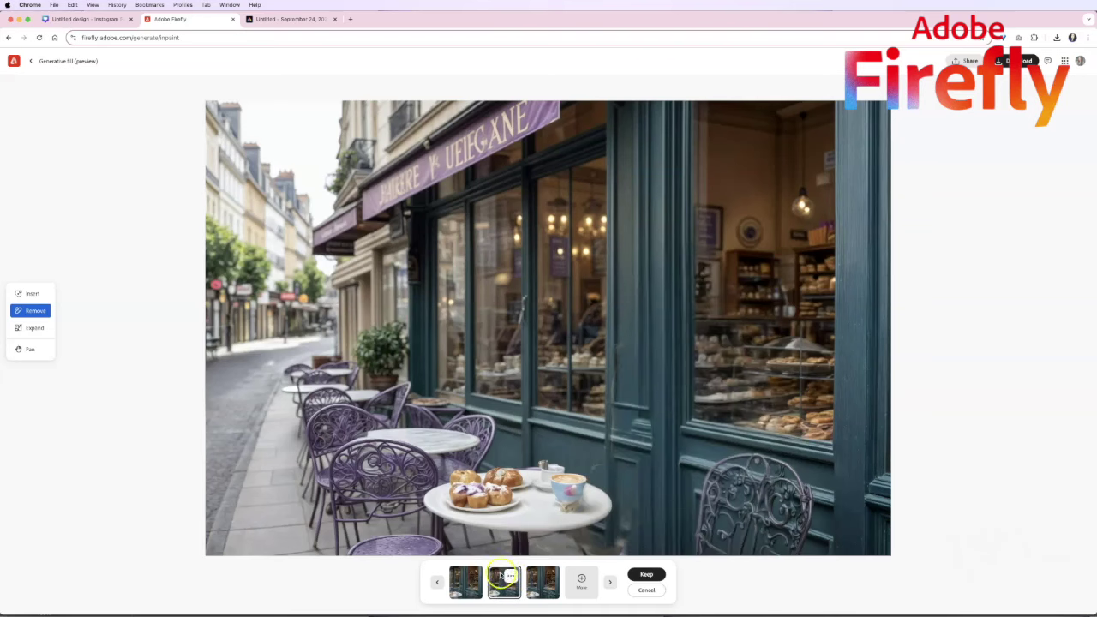
left_click(660, 581)
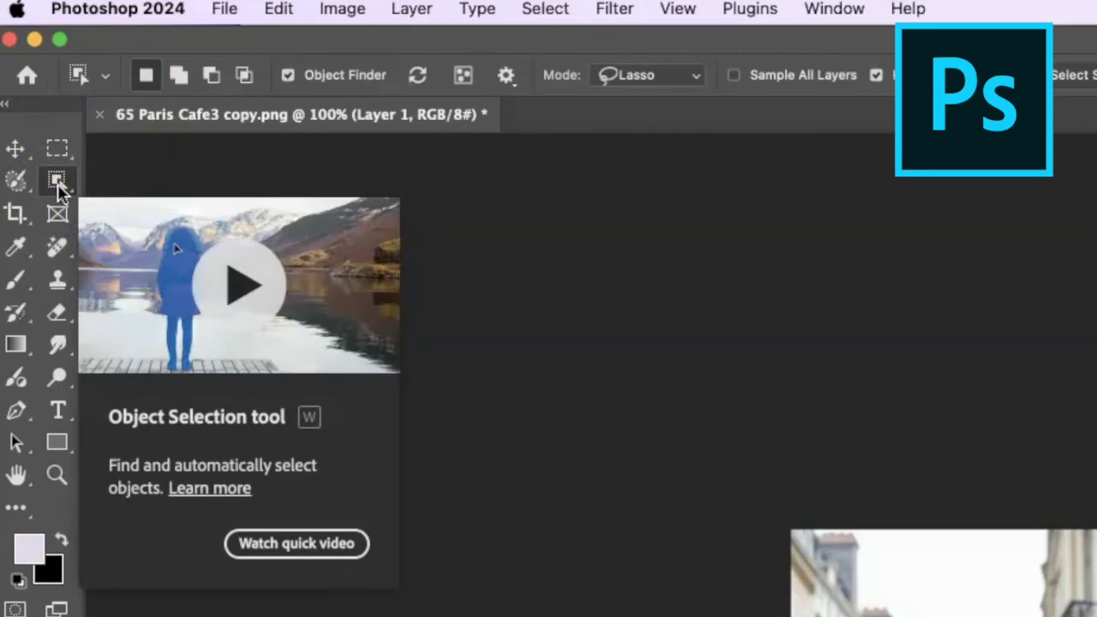
Step: Select Photoshop's Object Selection Tool with Object Finder on and Lasso mode
mouse_move(58, 183)
left_mouse_down()
mouse_move(115, 194)
mouse_move(210, 180)
mouse_move(243, 227)
left_mouse_up()
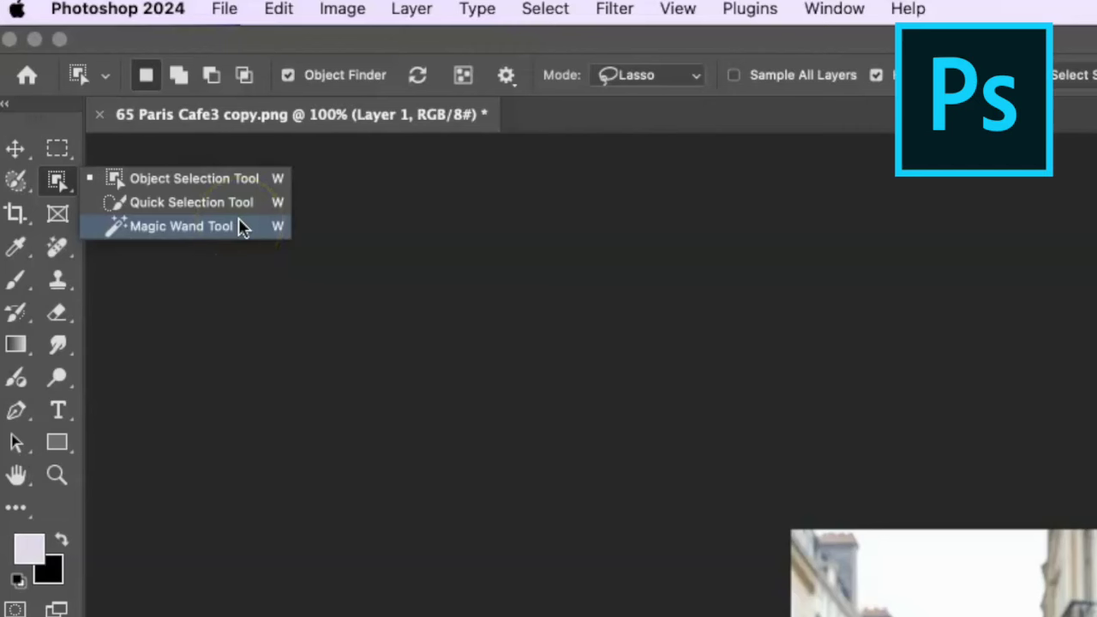
left_click(231, 178)
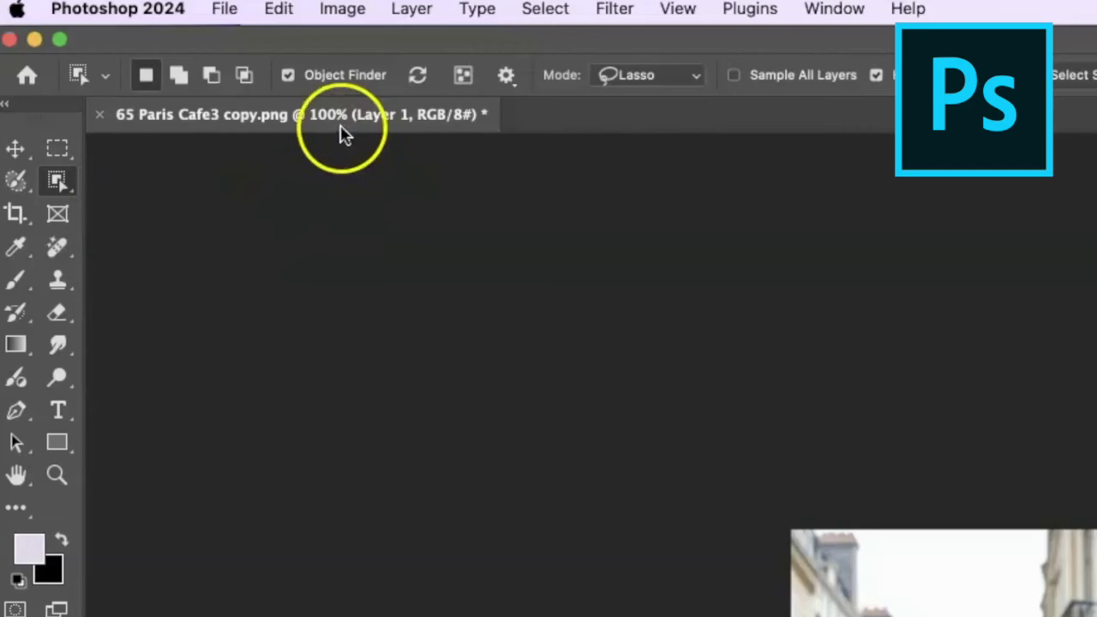
left_click(289, 77)
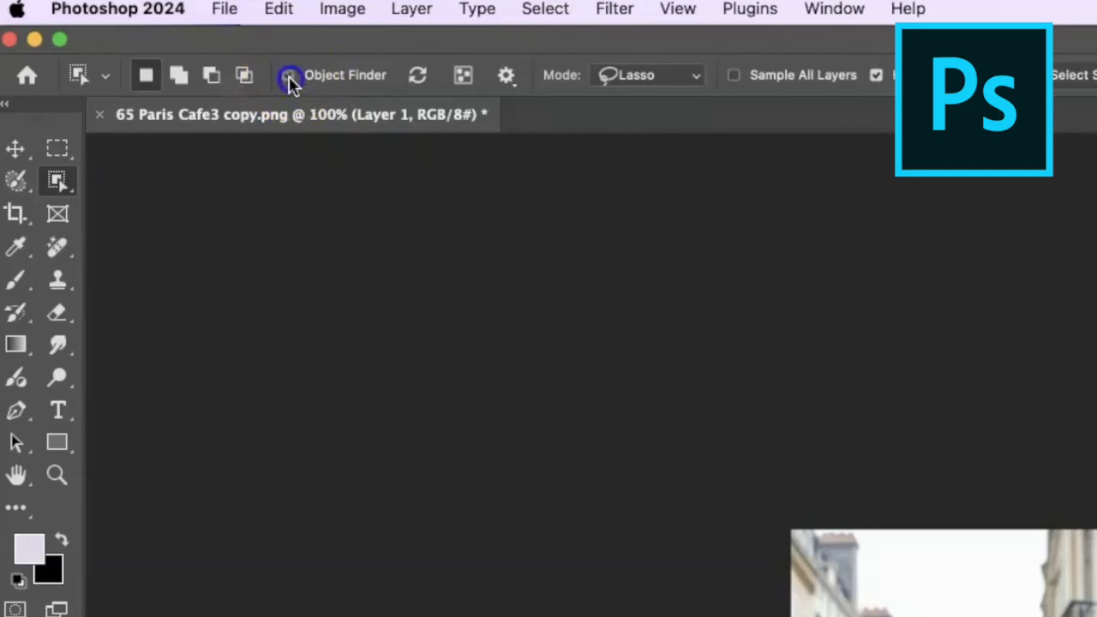
left_click(291, 78)
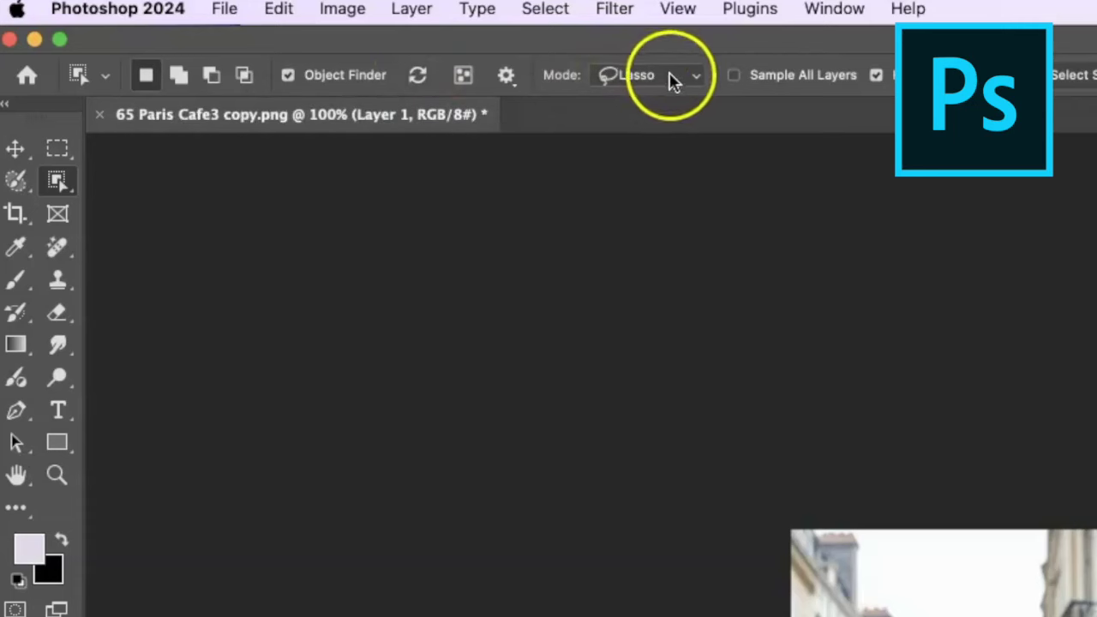
left_click(697, 76)
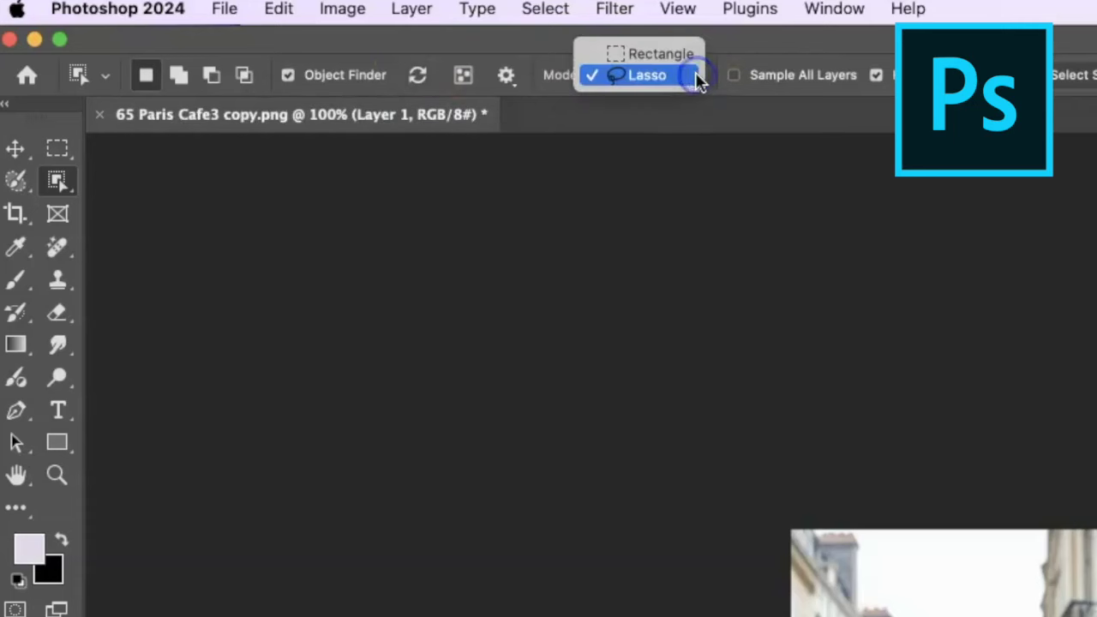
left_click(637, 77)
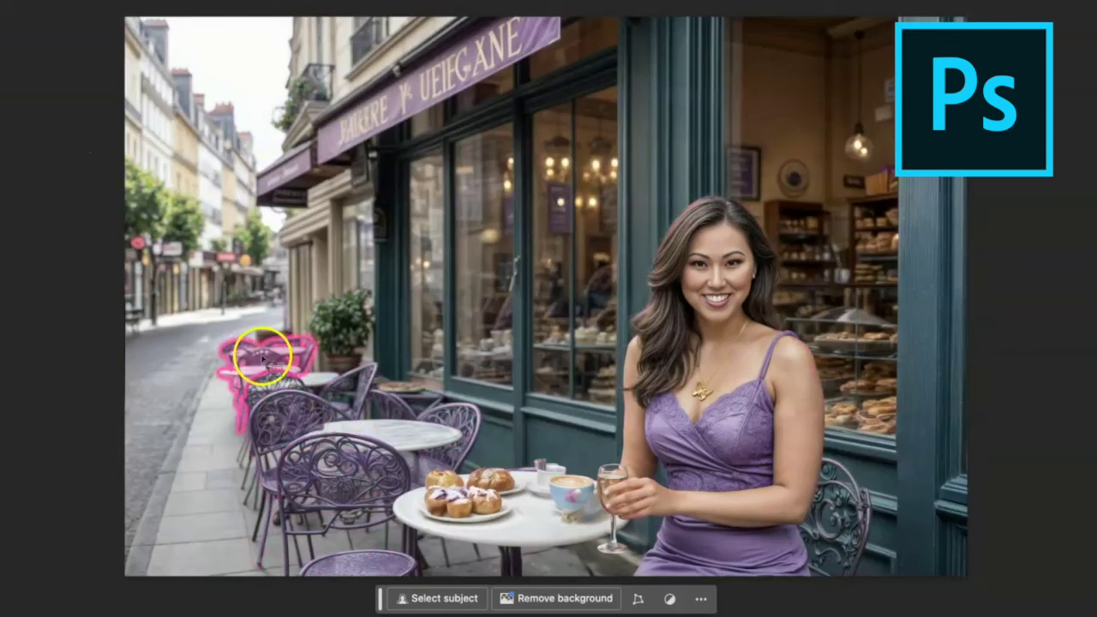
Step: Select the seated woman and replace her with Generative Fill background
left_click(735, 441)
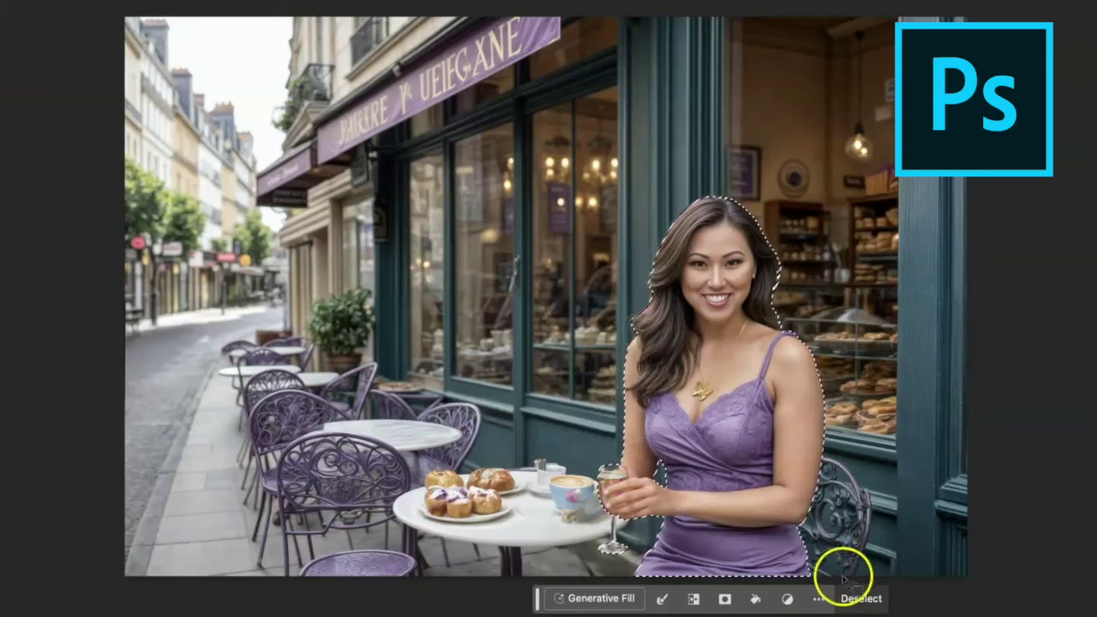
left_click(598, 600)
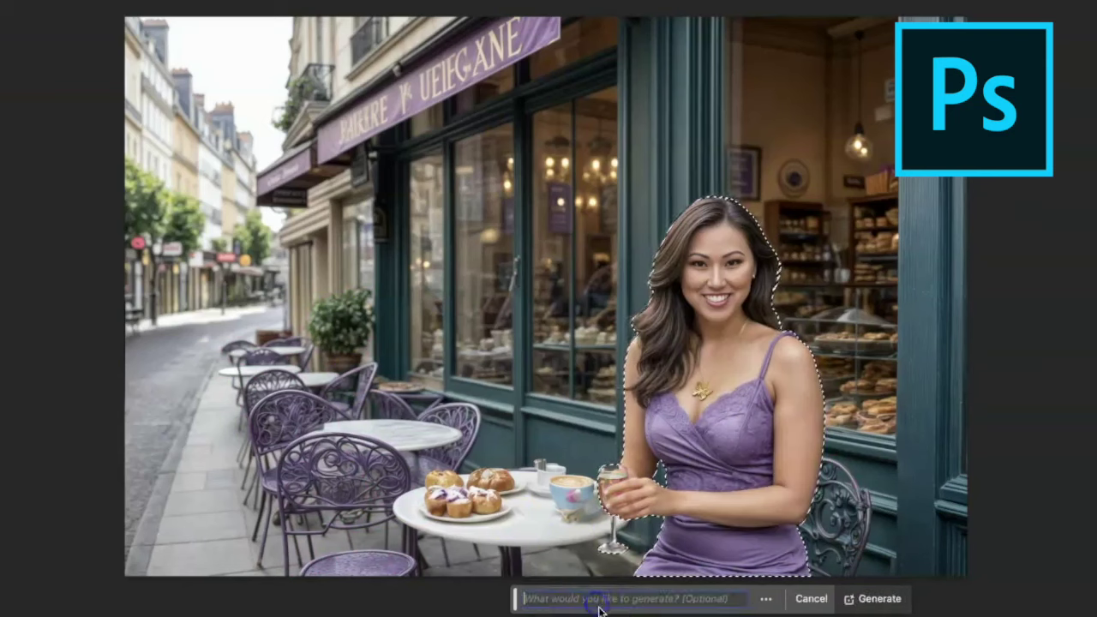
left_click(870, 600)
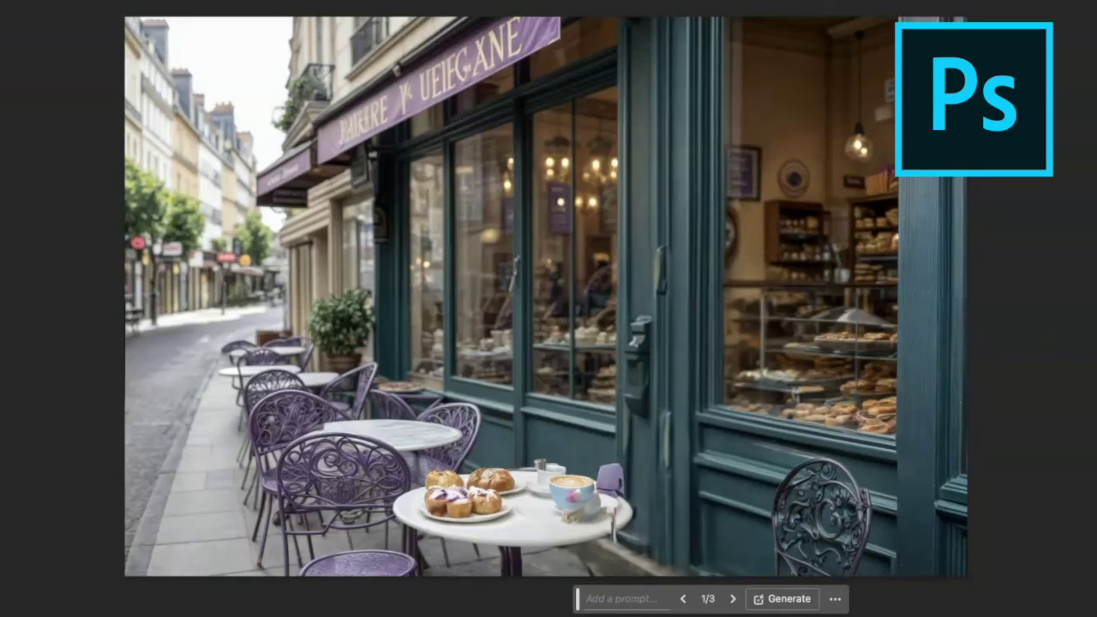
Step: Review all three generated variations and settle on the first one (1/3)
left_click(733, 599)
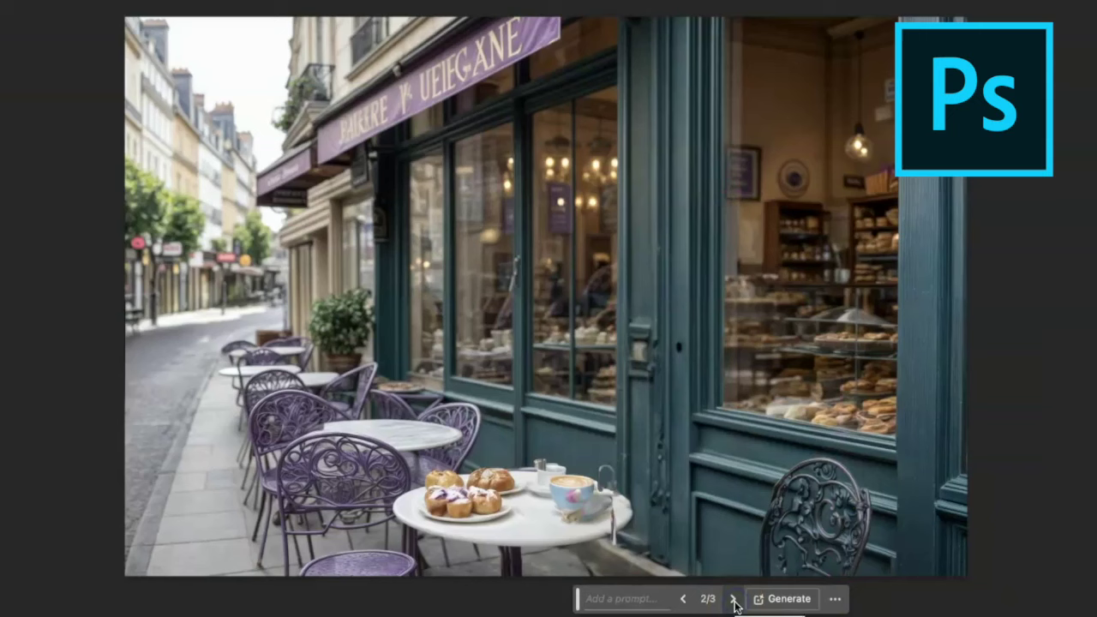
left_click(734, 600)
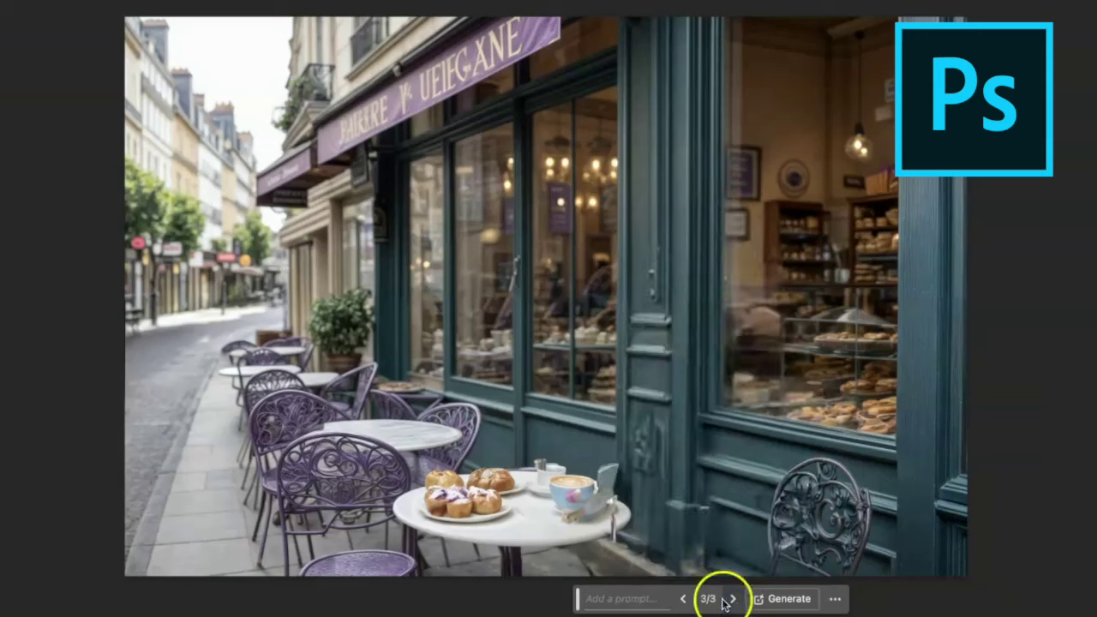
left_click(685, 600)
left_click(685, 599)
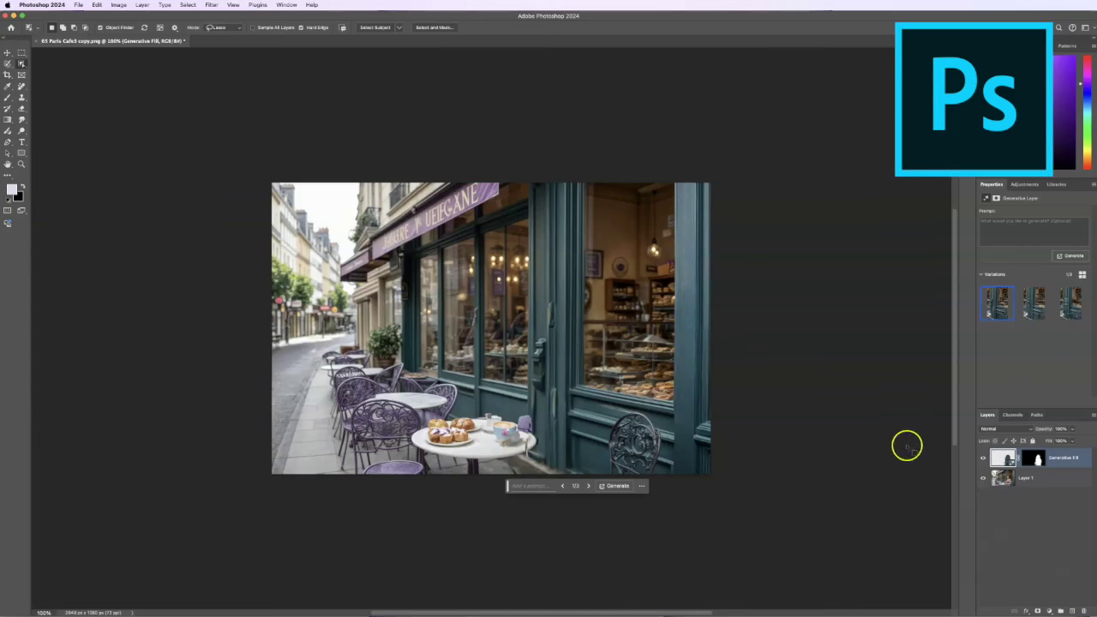
left_click_drag(641, 408, 652, 477)
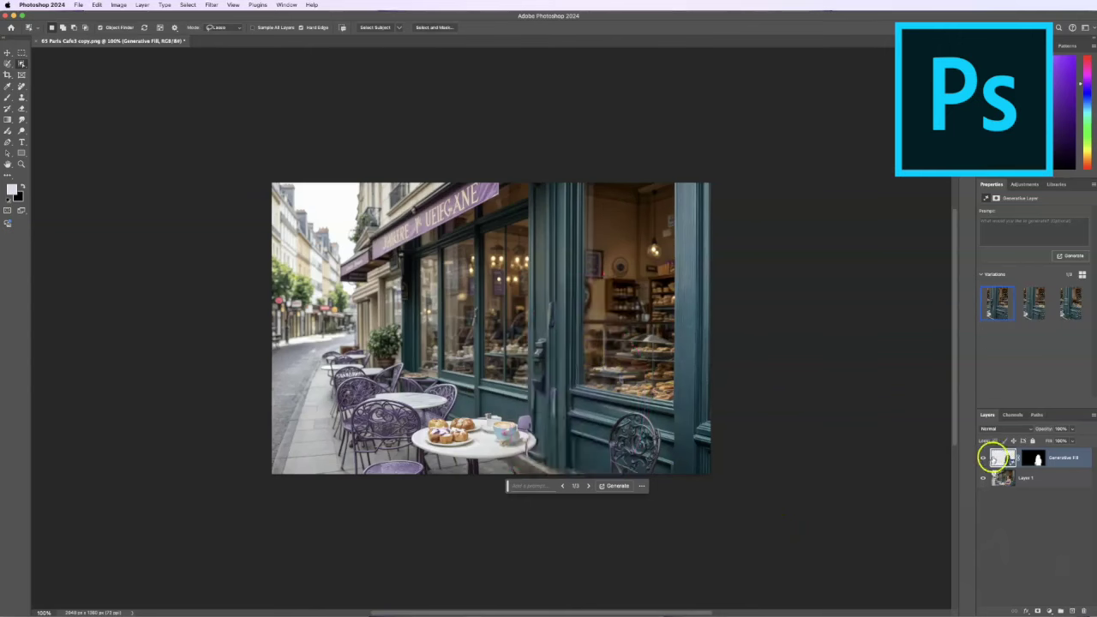
left_click(983, 461)
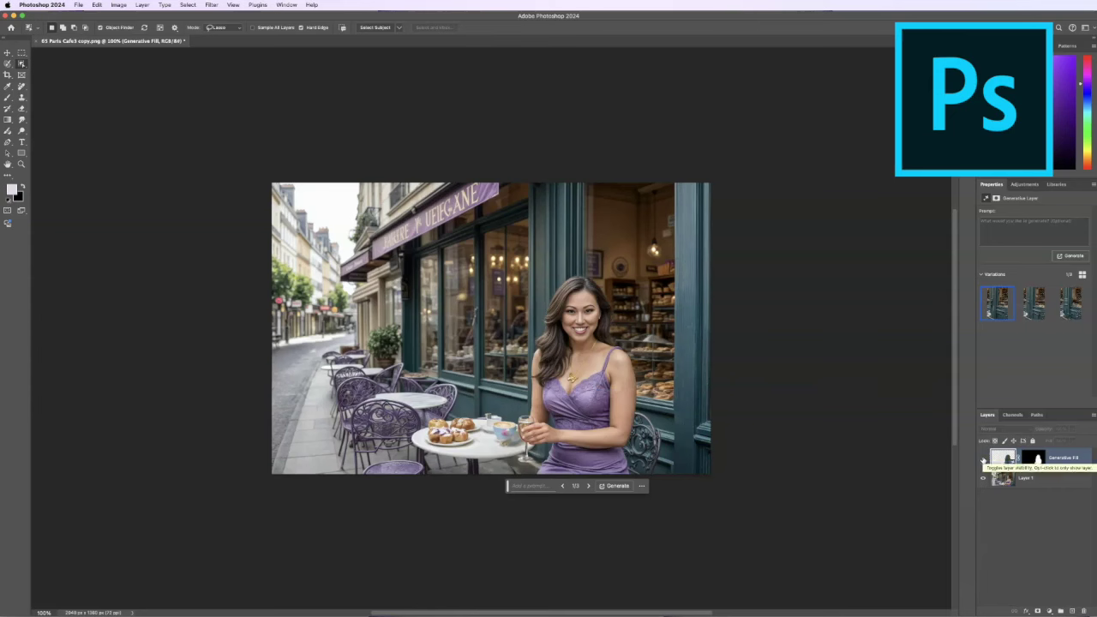
left_click(983, 460)
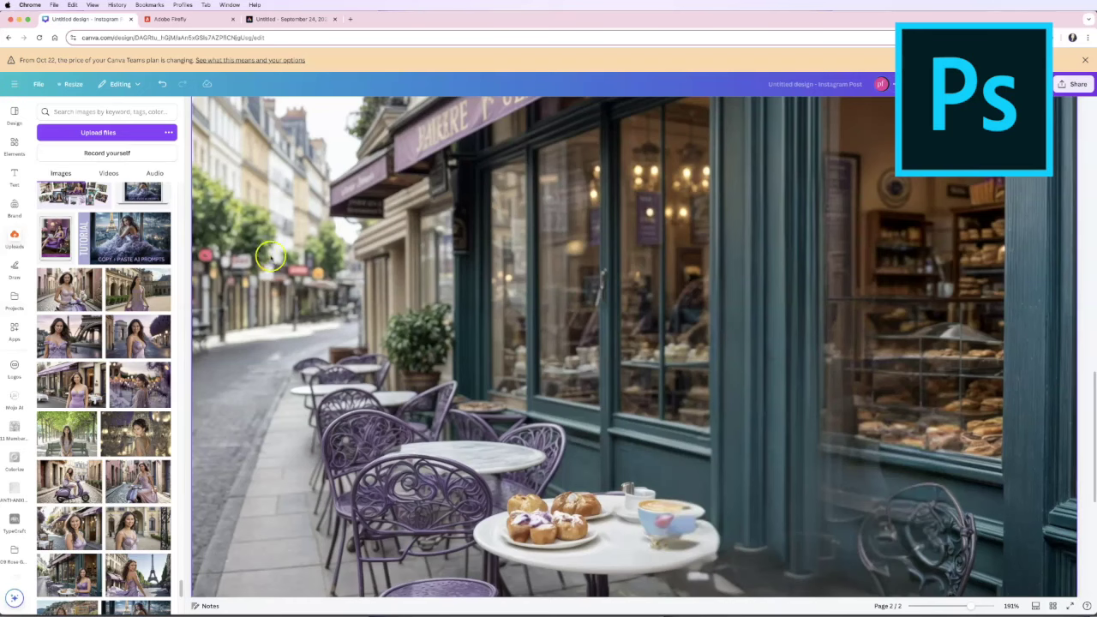
Step: Check the Adobe Firefly and Adobe Express results, then return to the Canva café design
left_click(218, 19)
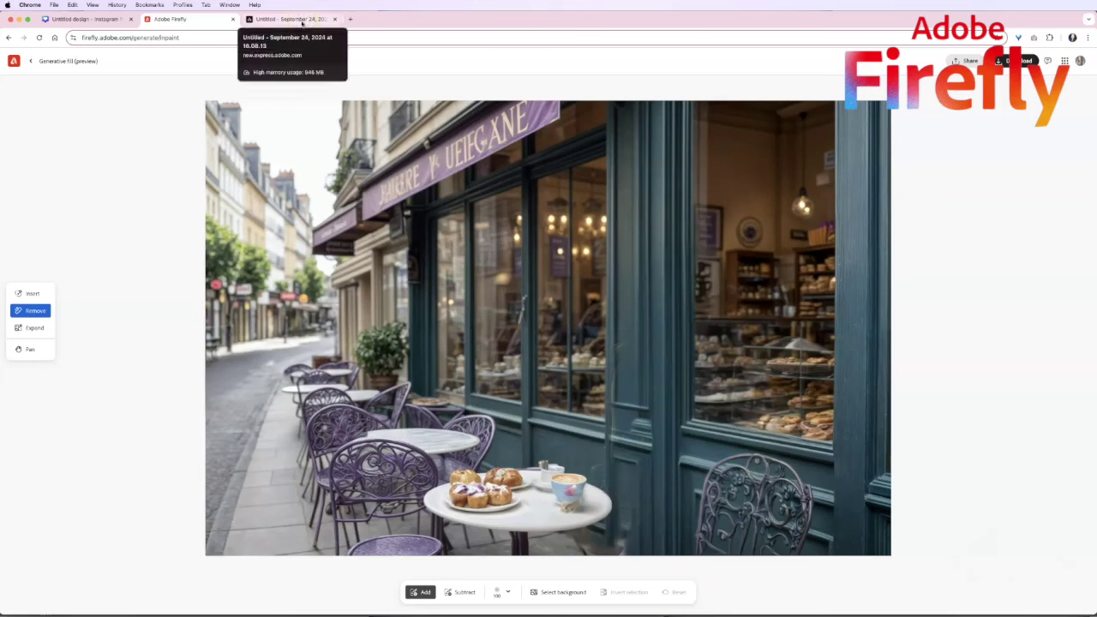
left_click(301, 21)
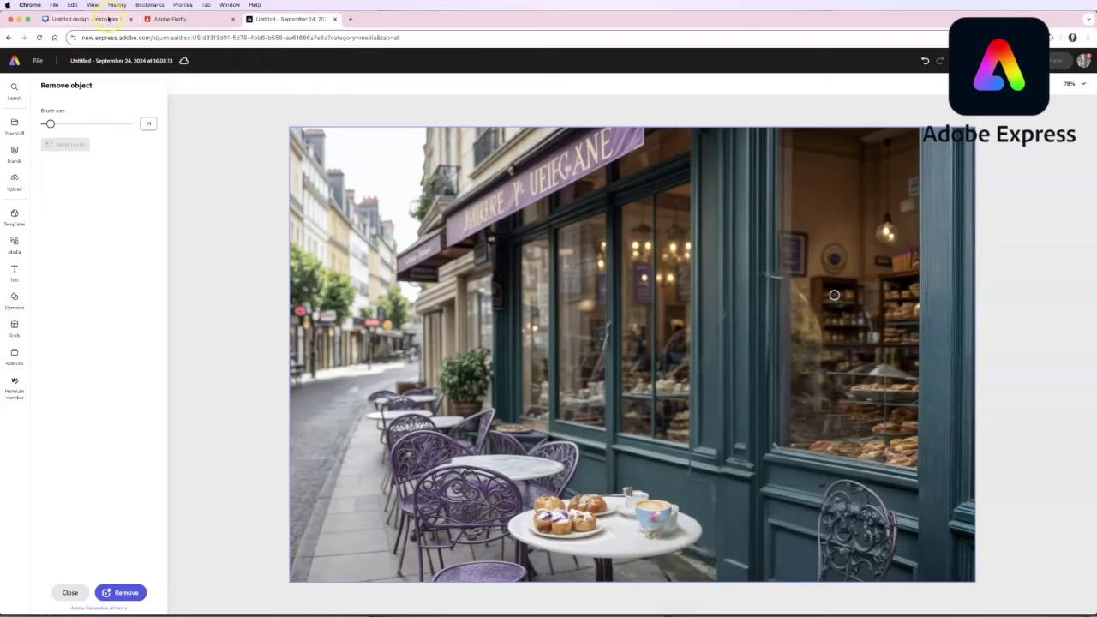
left_click(108, 18)
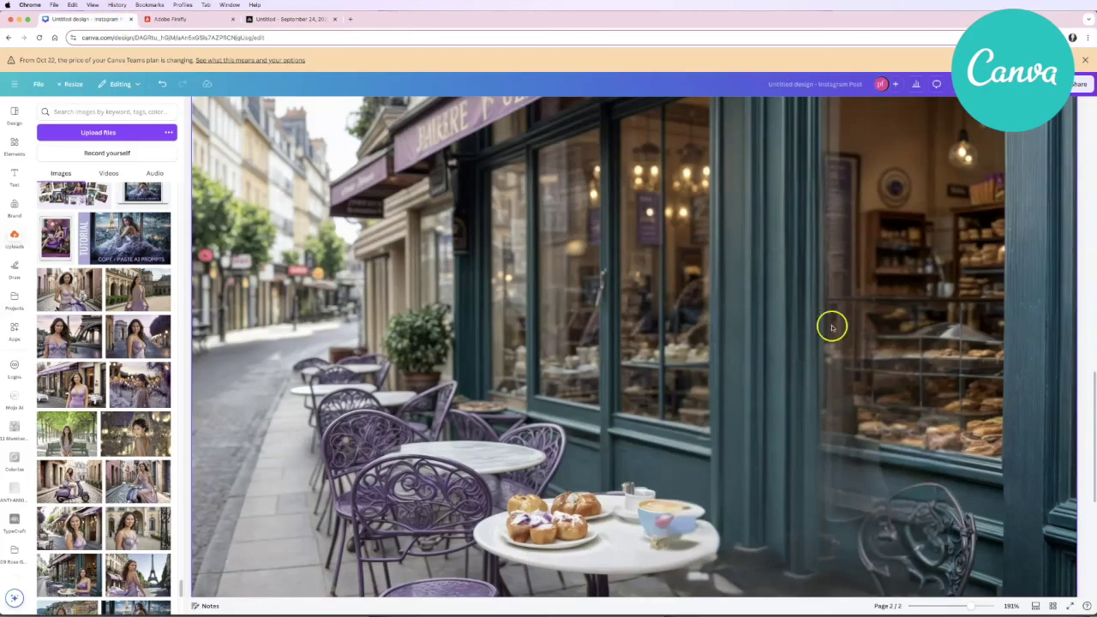